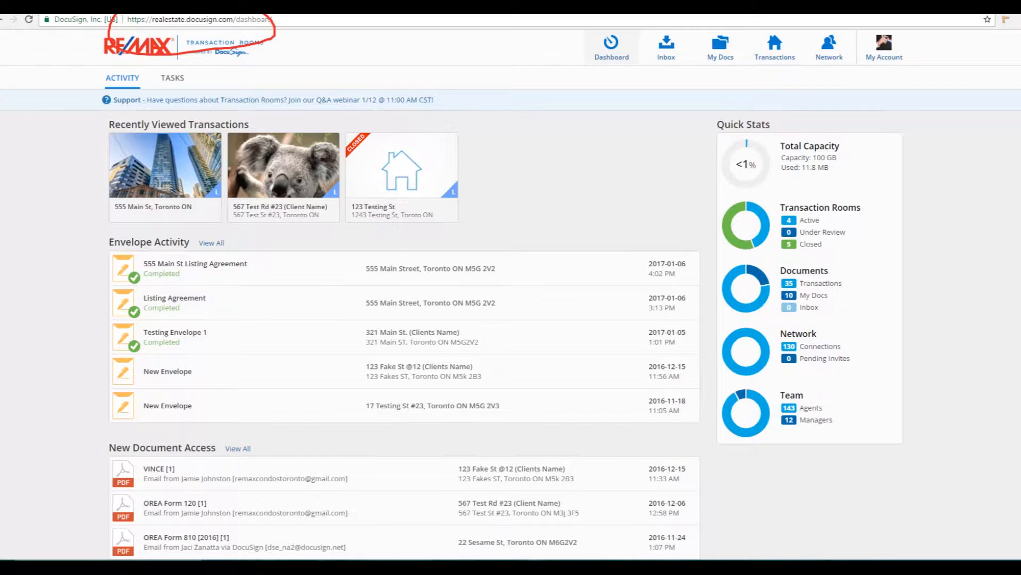
Step: Review the eSignature account link in the profile settings, then return to the dashboard
{"action": "mouse_move", "coordinate": [629, 25]}
{"action": "left_mouse_down"}
{"action": "mouse_move", "coordinate": [565, 75]}
{"action": "mouse_move", "coordinate": [637, 47]}
{"action": "left_mouse_up"}
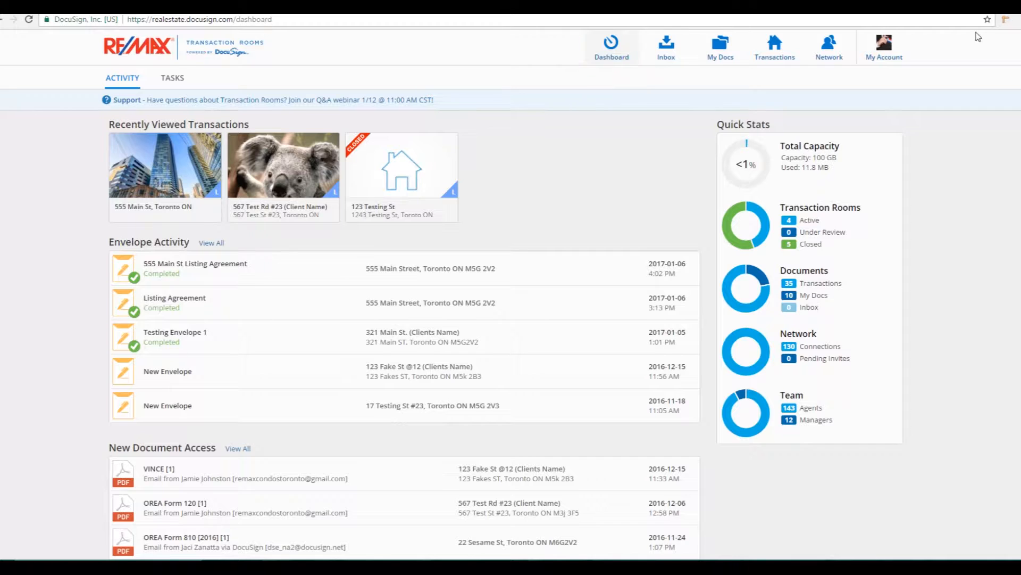
{"action": "left_click", "coordinate": [885, 46]}
{"action": "left_click", "coordinate": [866, 124]}
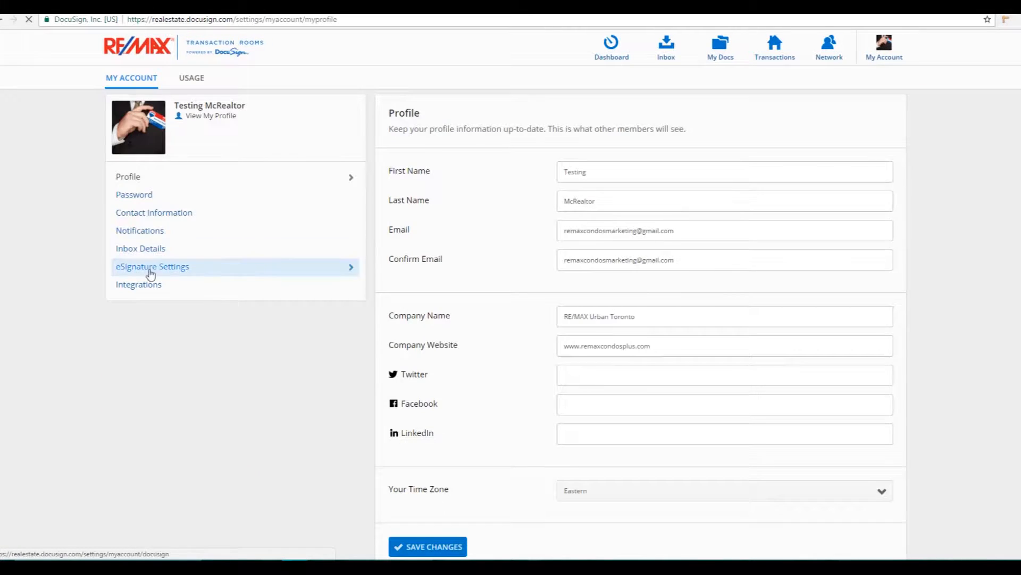
{"action": "left_click", "coordinate": [151, 269]}
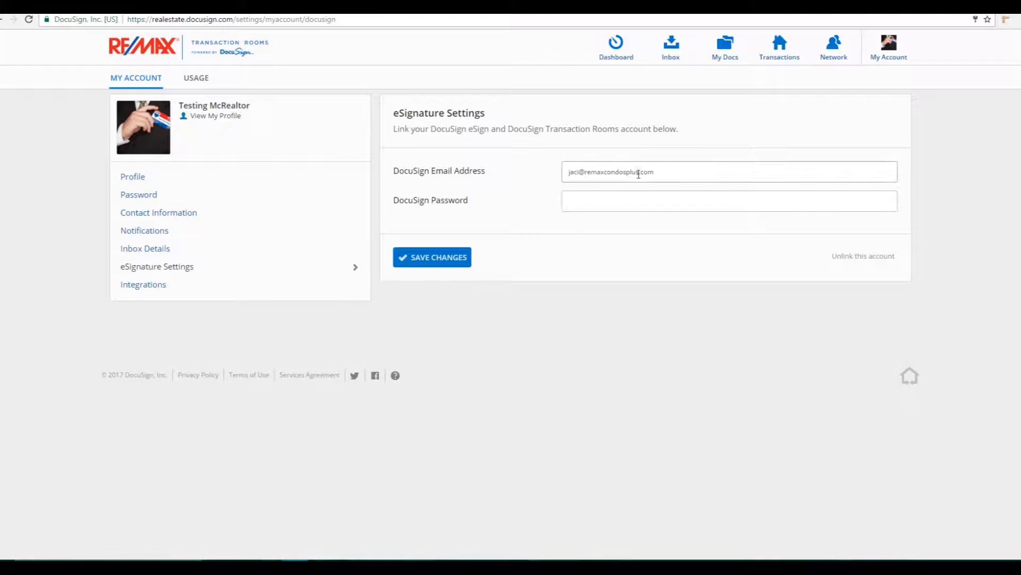
{"action": "left_click", "coordinate": [641, 199]}
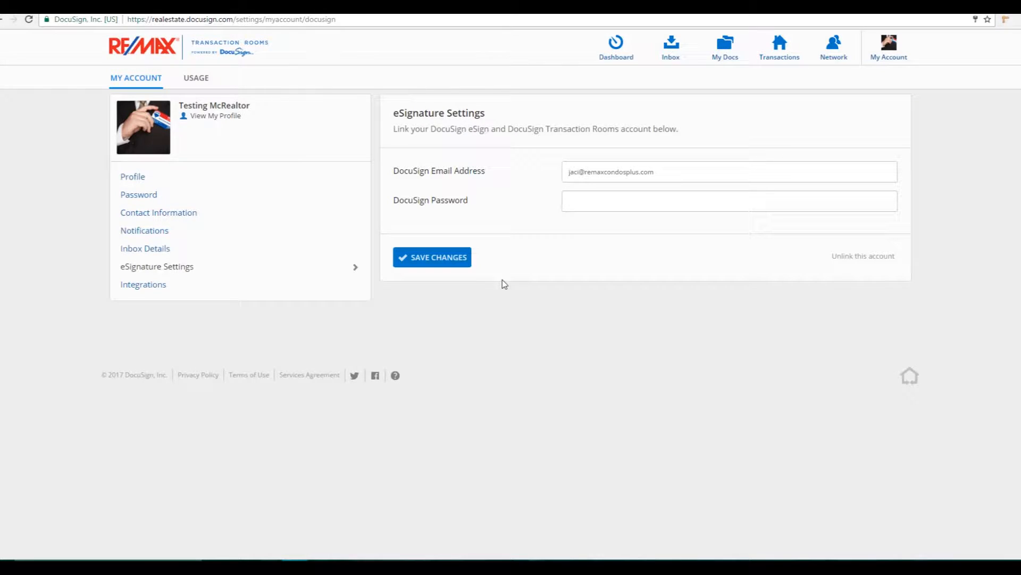
{"action": "left_click", "coordinate": [617, 60]}
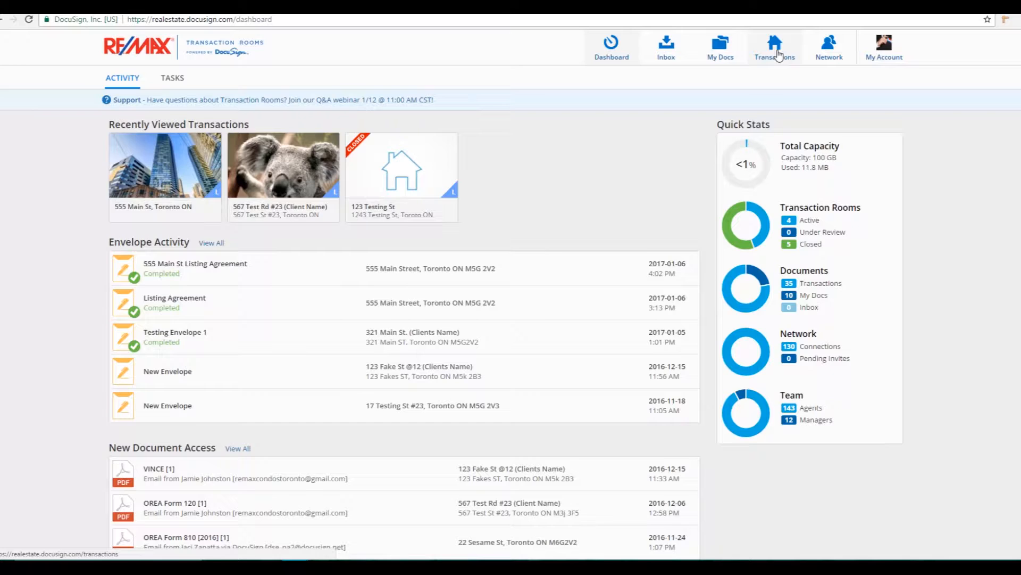
Step: Upload the Listing Agreement and Listing Promo Form PDFs from the computer into 555 Main St's documents
{"action": "left_click", "coordinate": [778, 55]}
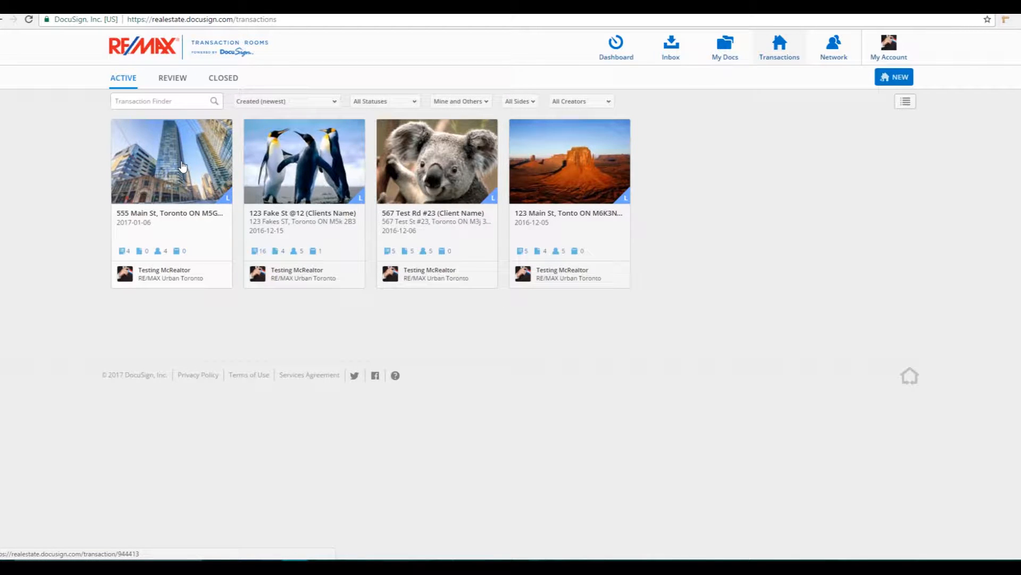
{"action": "left_click", "coordinate": [182, 166]}
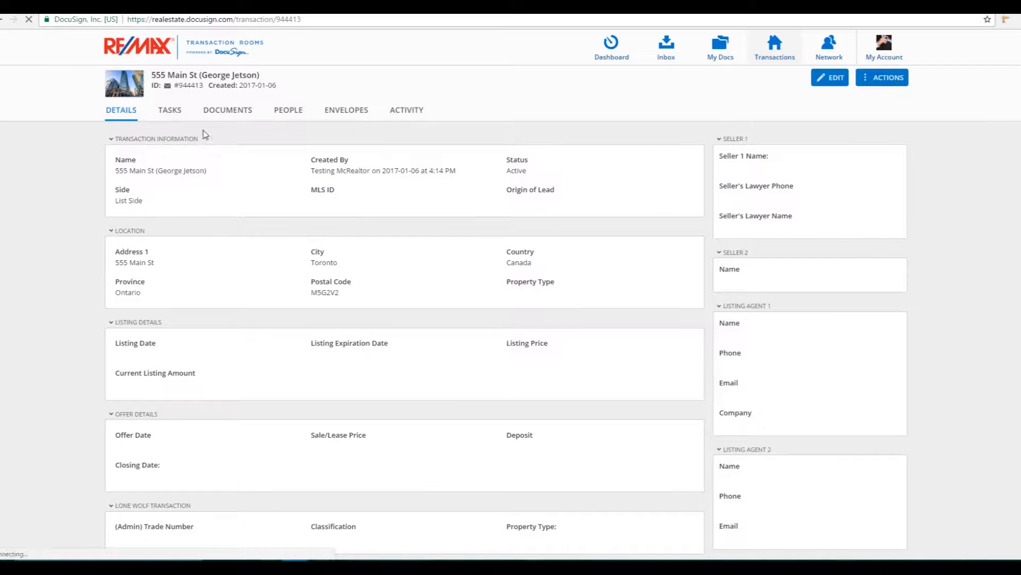
{"action": "left_click", "coordinate": [221, 116]}
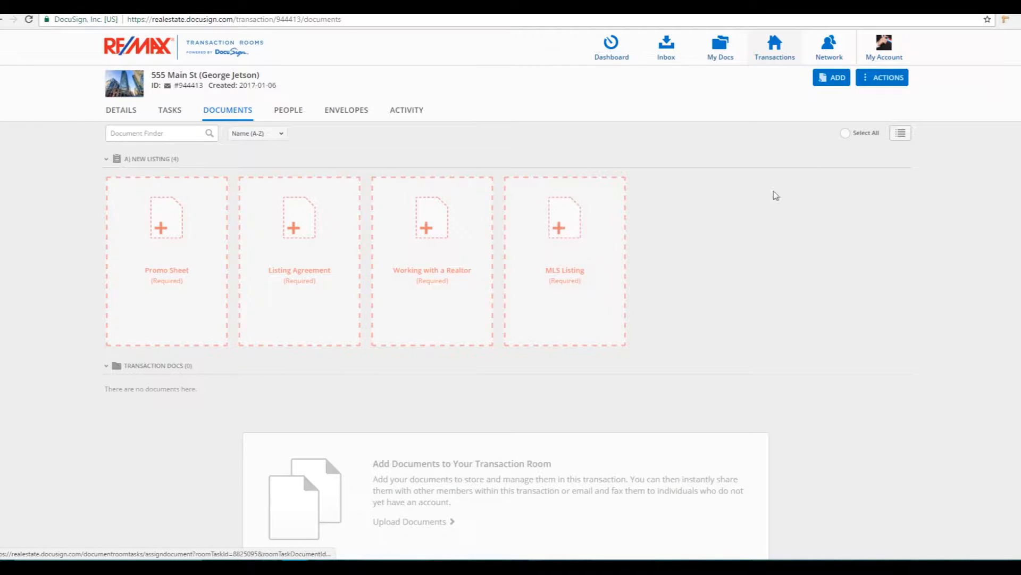
{"action": "left_click", "coordinate": [832, 77]}
{"action": "left_click", "coordinate": [833, 106]}
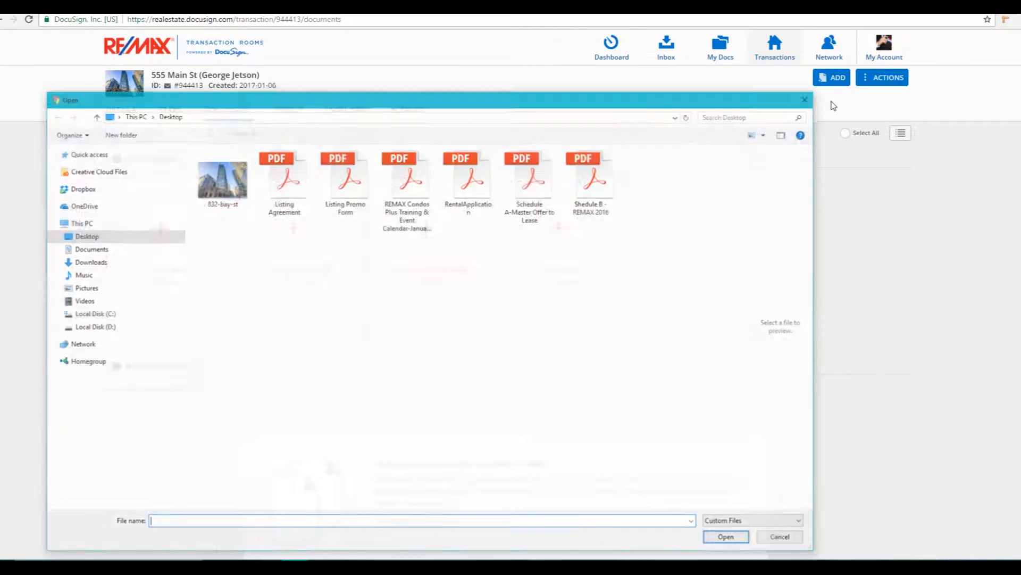
{"action": "left_click", "coordinate": [277, 192]}
{"action": "left_click", "coordinate": [346, 201], "text": "ctrl"}
{"action": "left_click", "coordinate": [714, 540]}
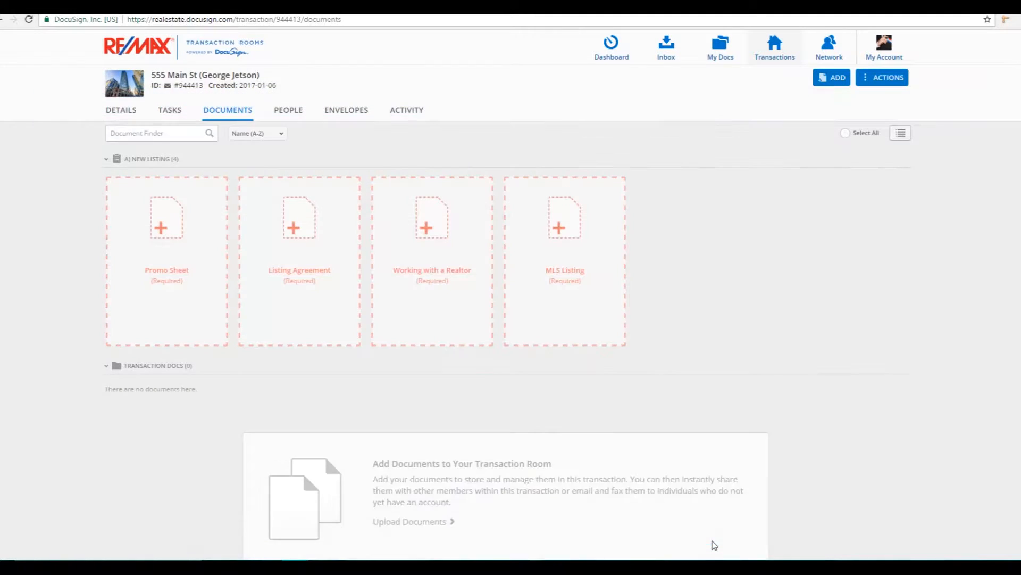
{"action": "scroll", "coordinate": [541, 516], "scroll_direction": "down", "scroll_amount": 2}
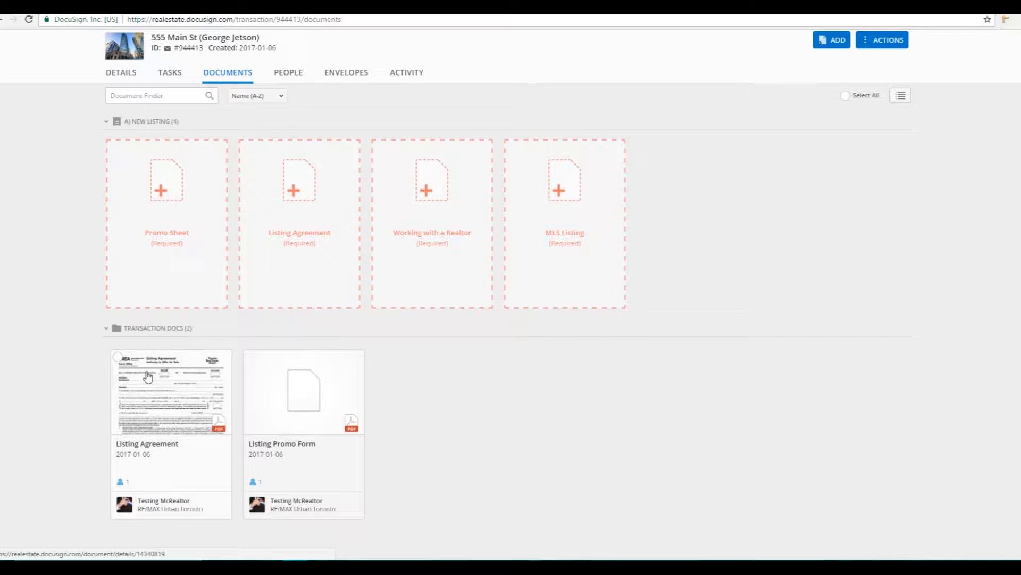
Step: Preview the Listing Agreement pages, close the viewer, and tick both document cards
{"action": "left_click", "coordinate": [164, 384]}
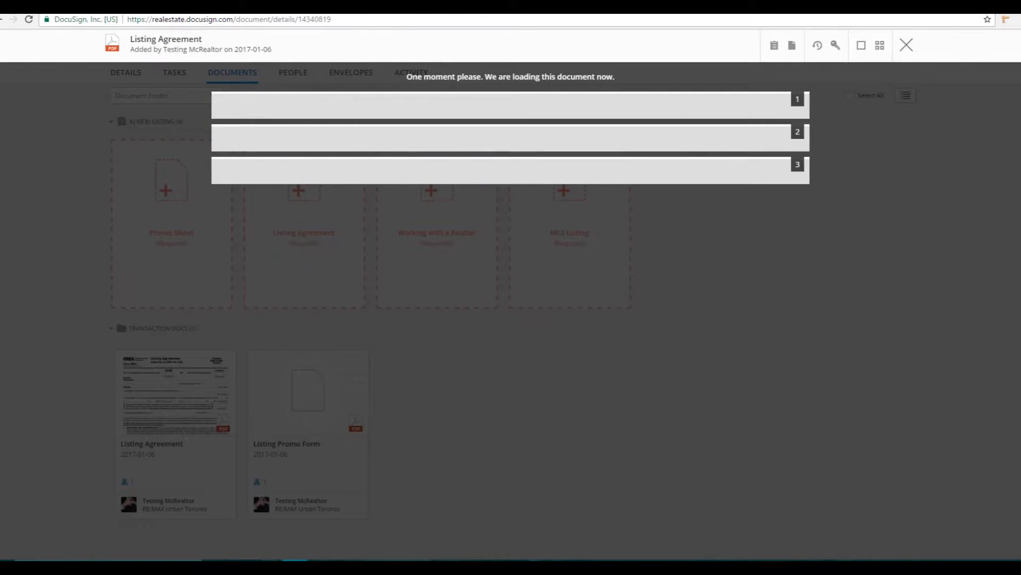
{"action": "scroll", "coordinate": [506, 310], "scroll_direction": "down", "scroll_amount": 15}
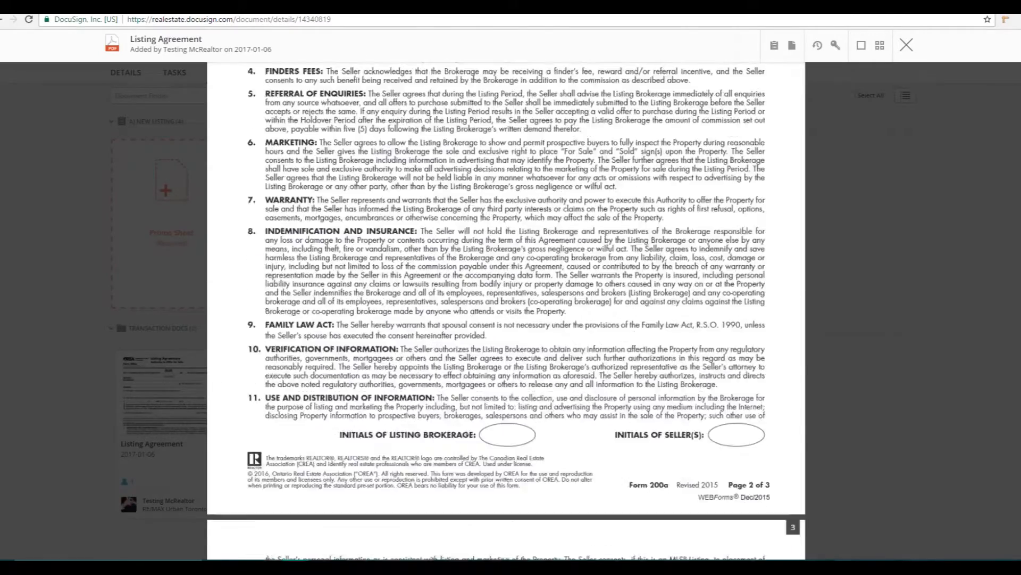
{"action": "scroll", "coordinate": [917, 93], "scroll_direction": "down", "scroll_amount": 3}
{"action": "left_click", "coordinate": [906, 45]}
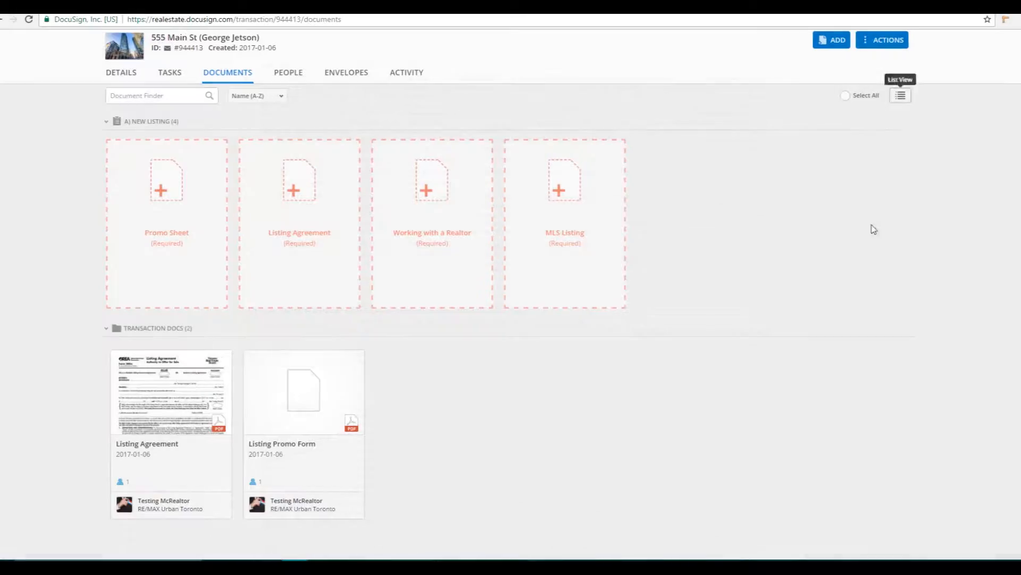
{"action": "left_click", "coordinate": [118, 357]}
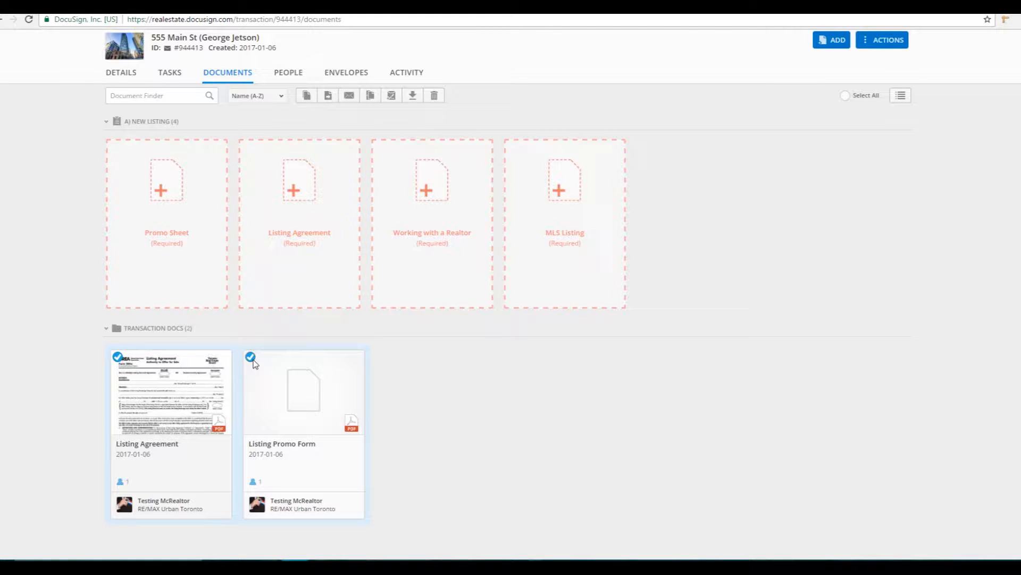
{"action": "scroll", "coordinate": [313, 434], "scroll_direction": "up", "scroll_amount": 1}
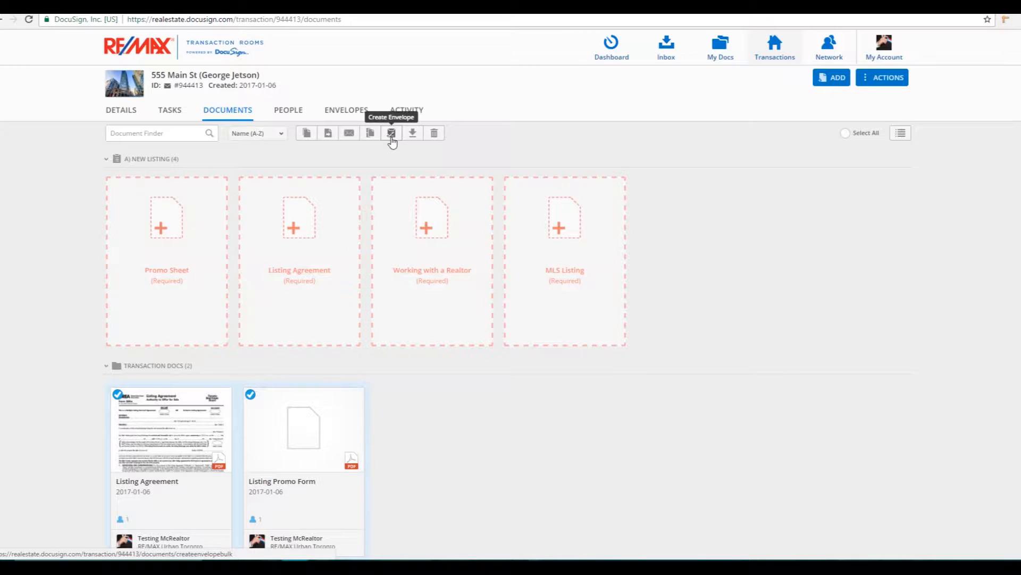
Step: Create an envelope from the selected documents named '555 Main St Listing Agreement'
{"action": "left_click", "coordinate": [391, 135]}
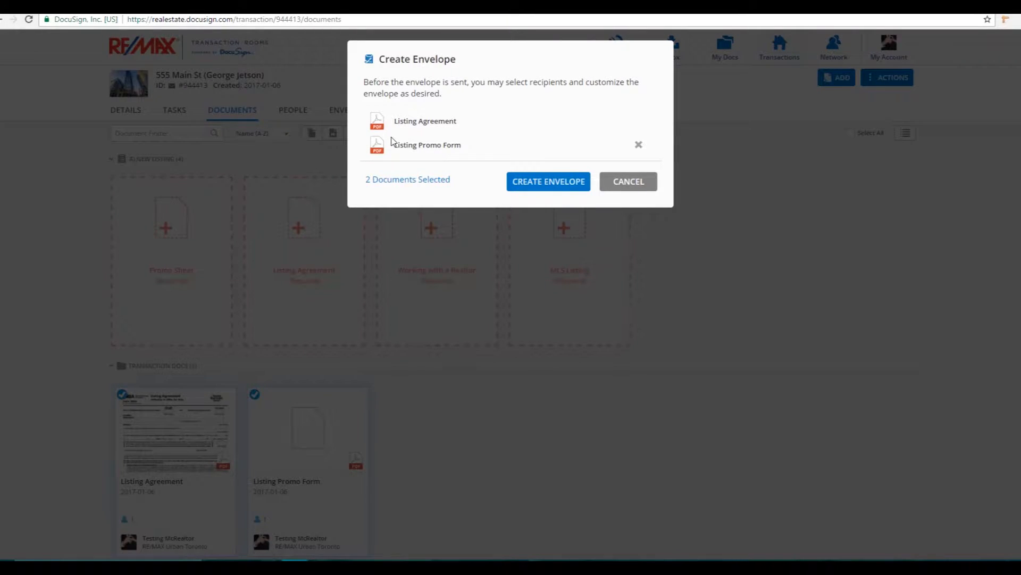
{"action": "left_click", "coordinate": [531, 183]}
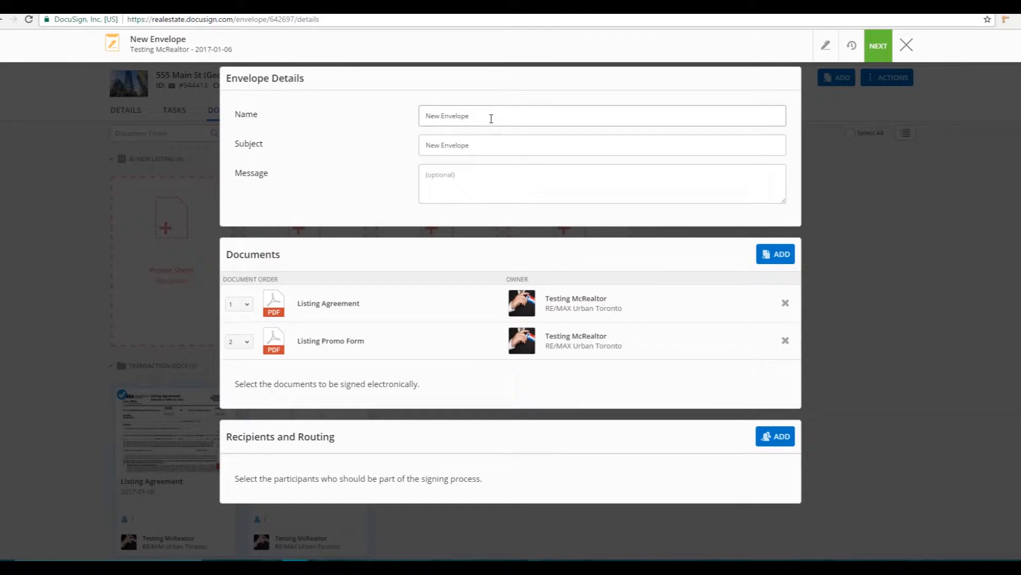
{"action": "left_click_drag", "start_coordinate": [489, 116], "coordinate": [354, 121]}
{"action": "type", "text": "555 Main St Listing Agreement"}
{"action": "key", "text": "Tab"}
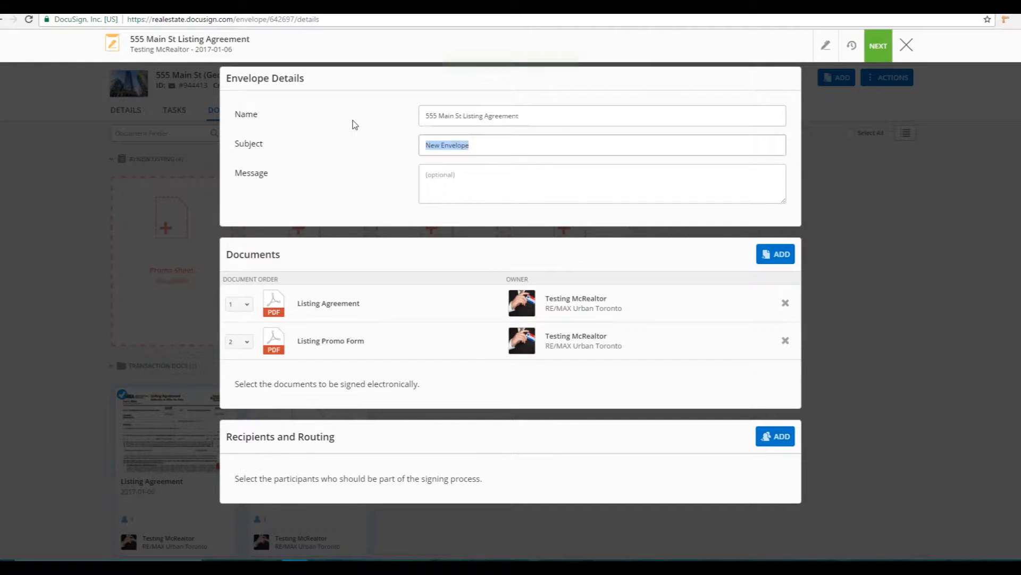
Step: Set the subject to '555 Main St Listing Agreement' and the message to 'Please Sign Listing Agreement'
{"action": "type", "text": "5"}
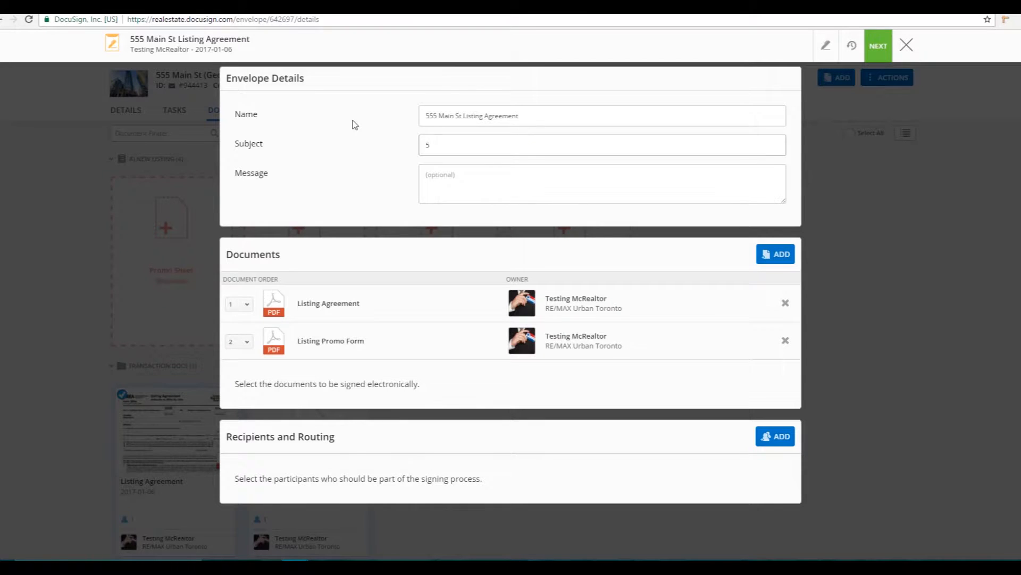
{"action": "type", "text": "55 Main St Listing Agreement"}
{"action": "key", "text": "Tab"}
{"action": "type", "text": "Please Sign Lis"}
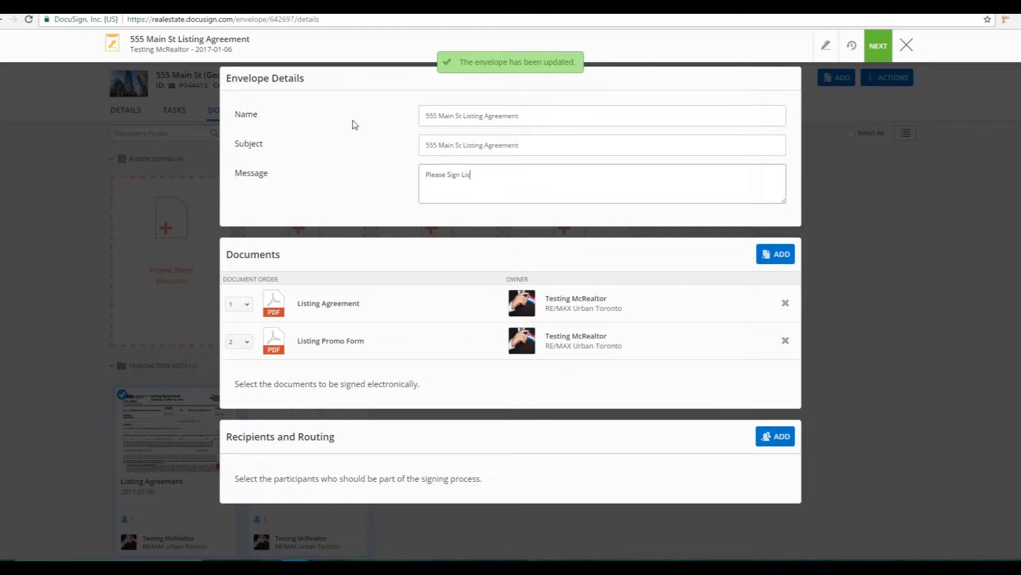
{"action": "type", "text": "ting Agreement"}
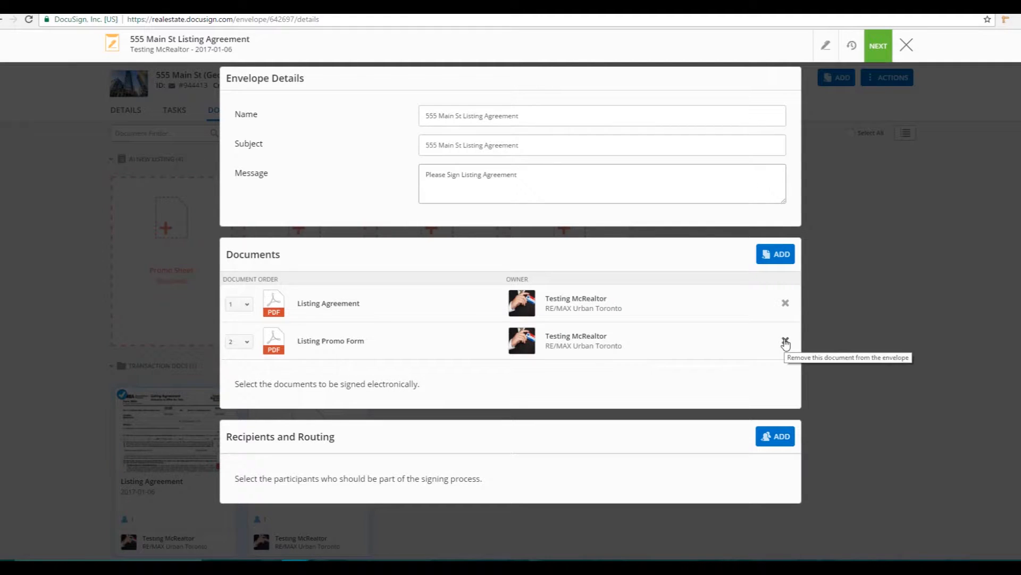
Step: Move the Listing Promo Form to order 1 in the envelope and start adding recipients
{"action": "left_click", "coordinate": [780, 256]}
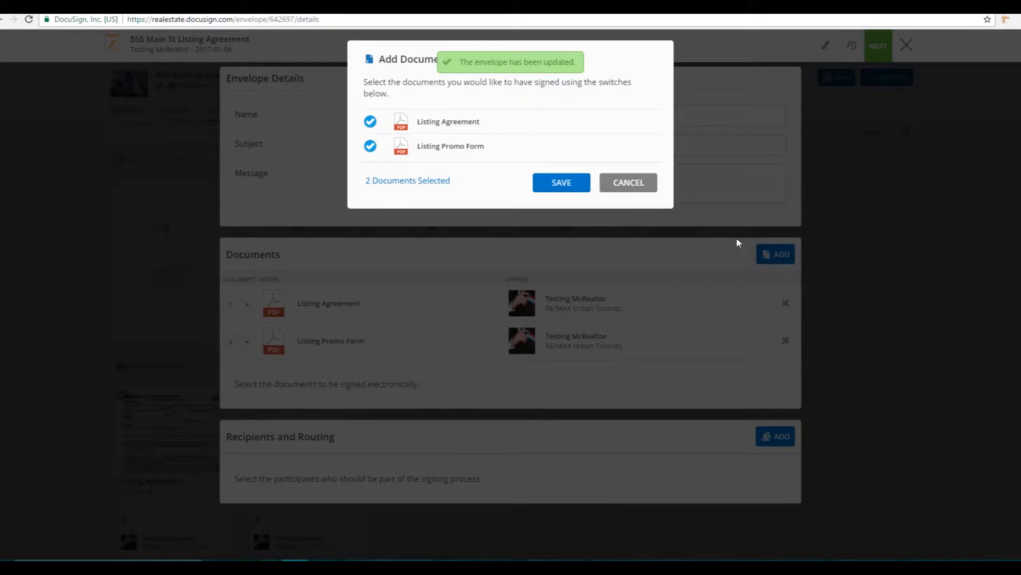
{"action": "left_click", "coordinate": [632, 187]}
{"action": "left_click", "coordinate": [238, 342]}
{"action": "left_click", "coordinate": [240, 358]}
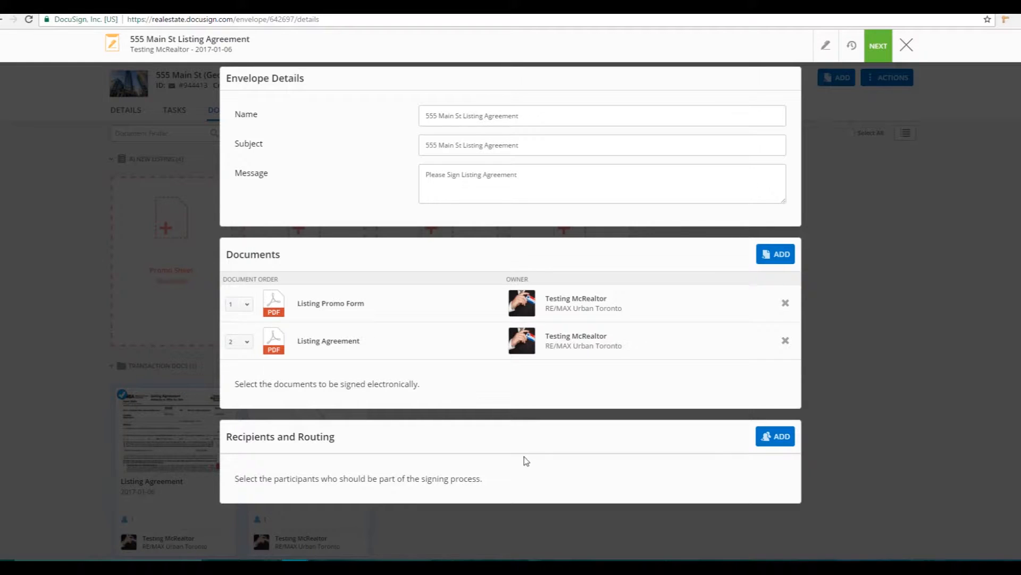
{"action": "left_click", "coordinate": [778, 438]}
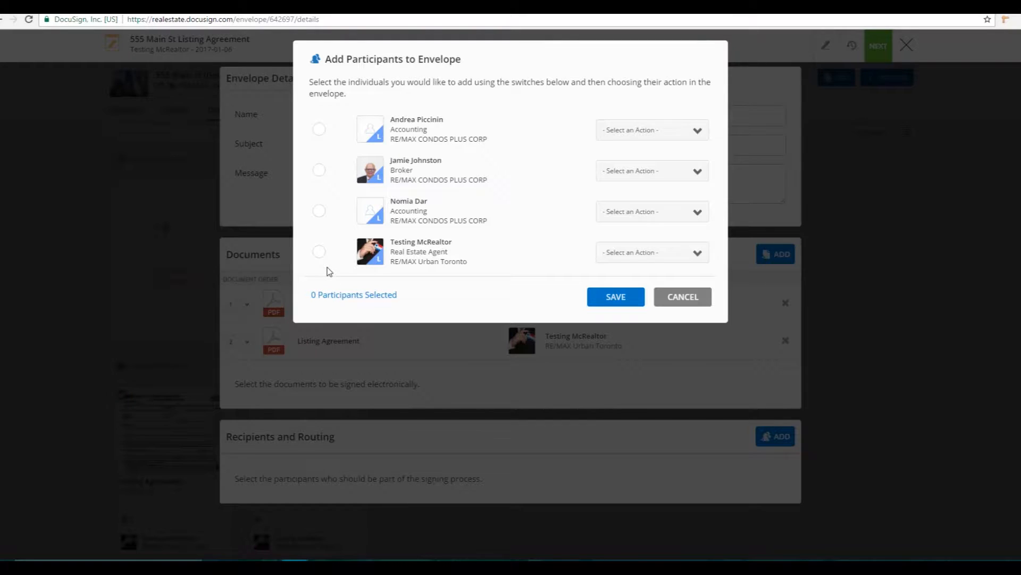
Step: Save the real estate agent as a Sign recipient and seal the envelope for preparation
{"action": "left_click", "coordinate": [320, 256]}
{"action": "left_click", "coordinate": [642, 250]}
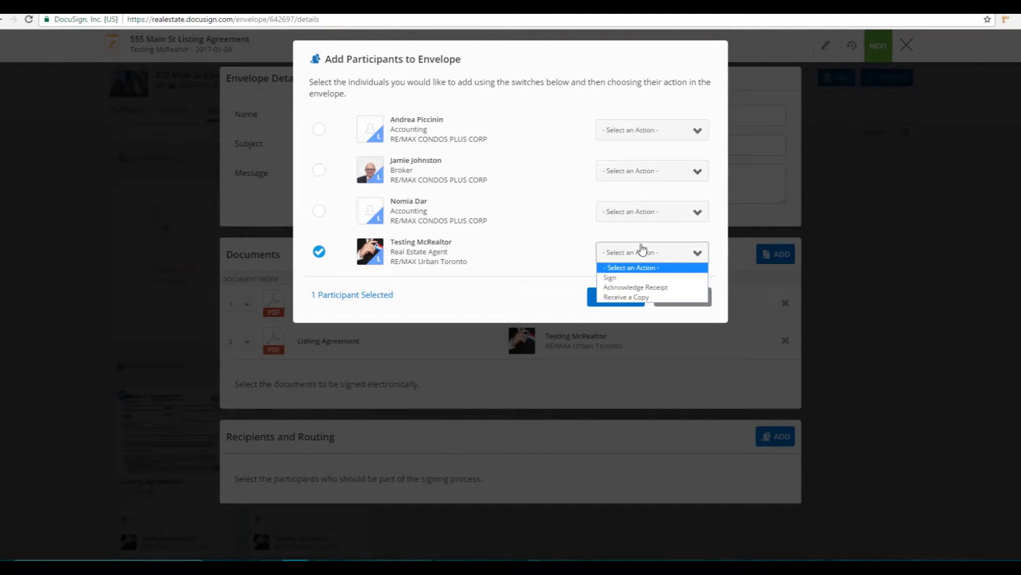
{"action": "left_click", "coordinate": [624, 277]}
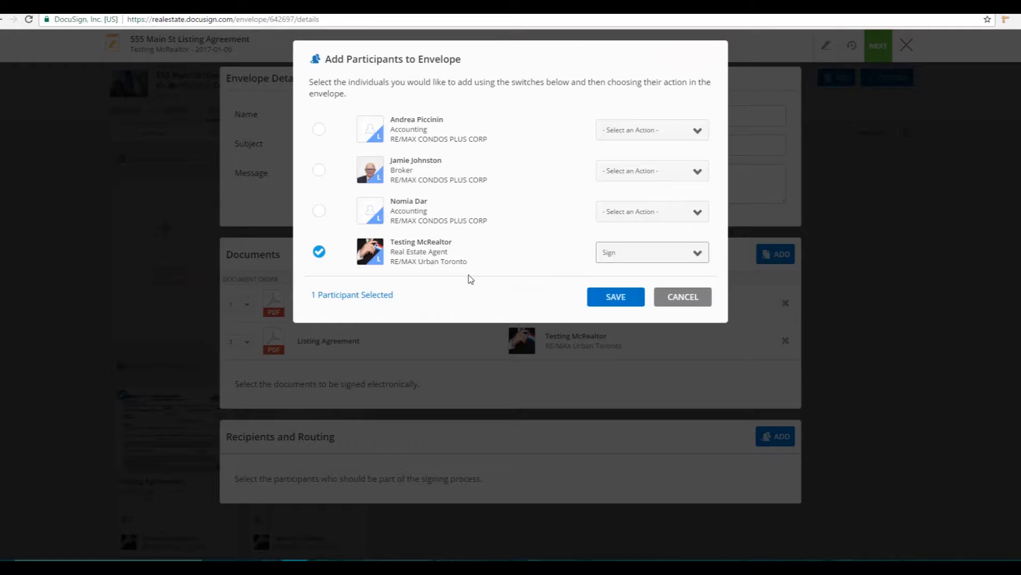
{"action": "left_click", "coordinate": [615, 296]}
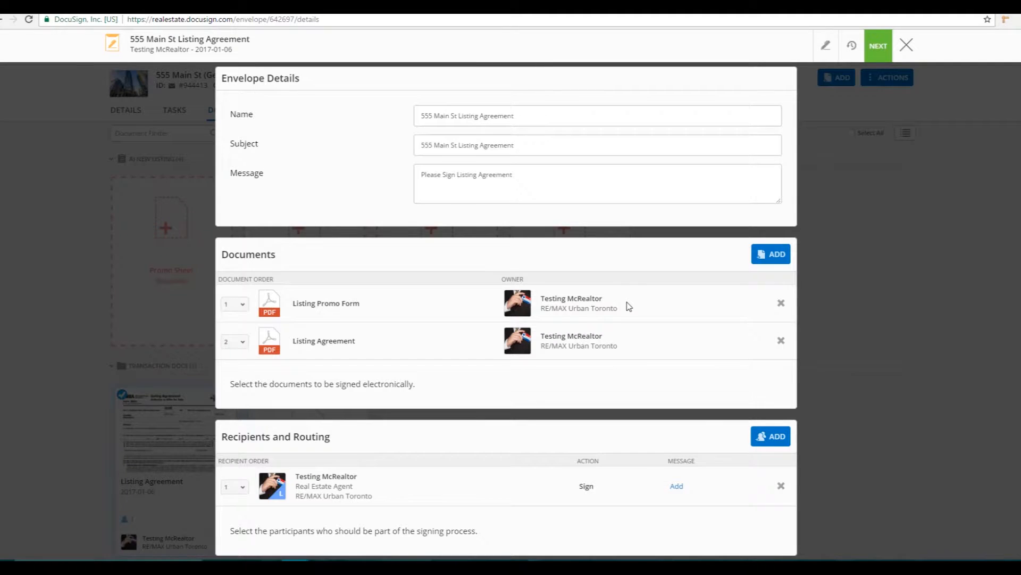
{"action": "left_click", "coordinate": [881, 51]}
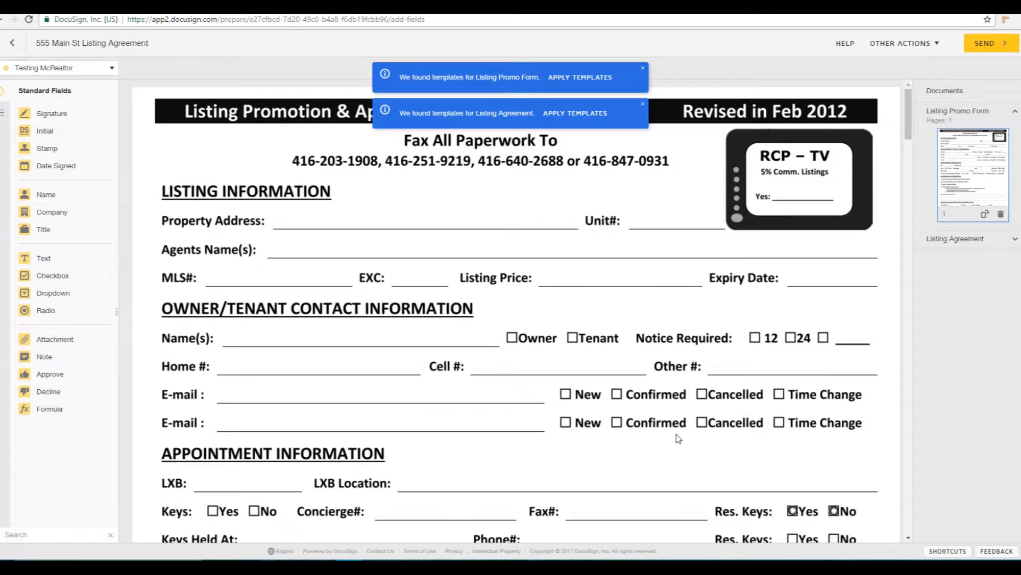
Step: Dismiss the template suggestions for both the Listing Agreement and the Listing Promo Form
{"action": "left_click", "coordinate": [642, 104]}
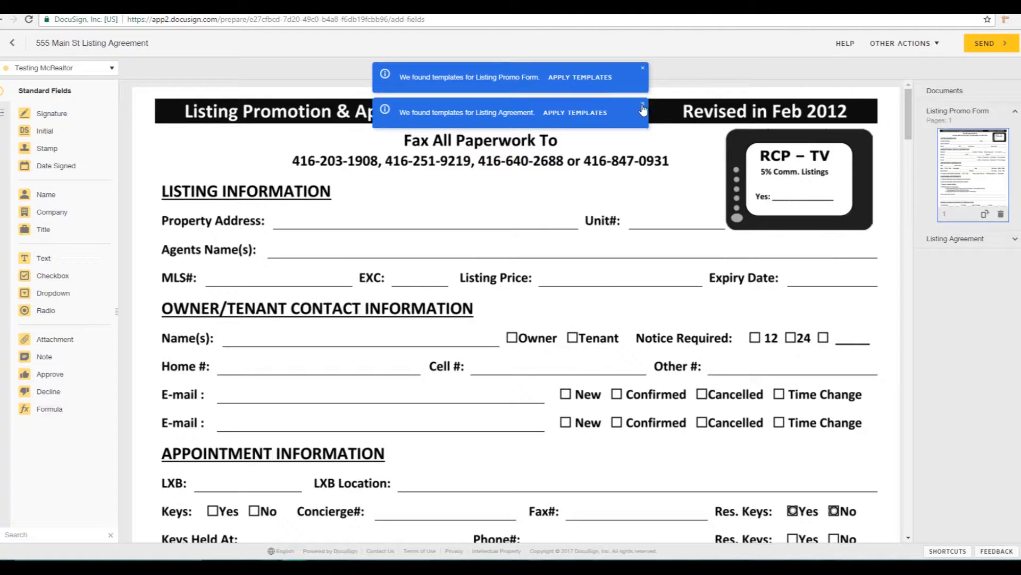
{"action": "left_click", "coordinate": [645, 71]}
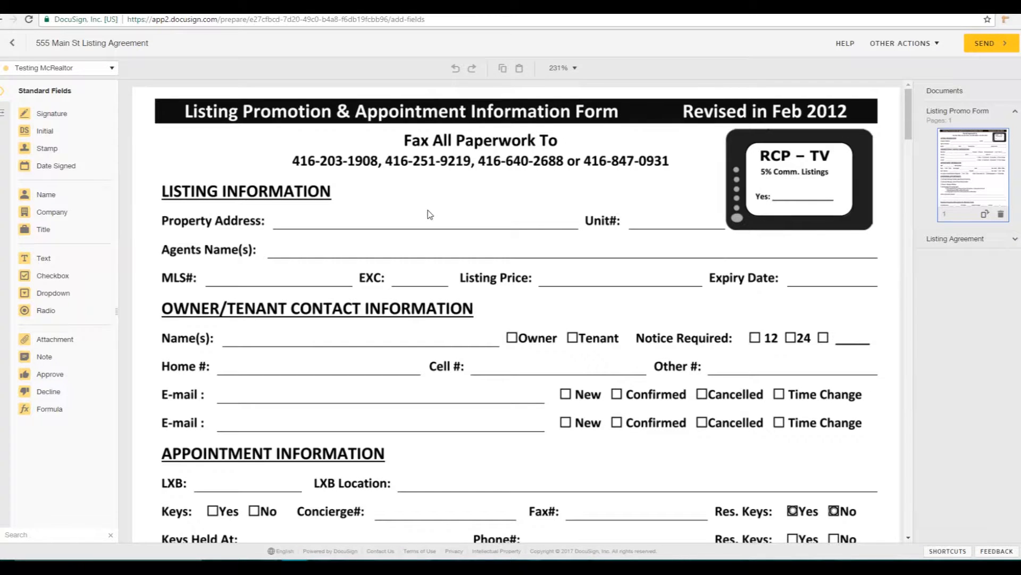
{"action": "left_click_drag", "start_coordinate": [908, 120], "coordinate": [911, 311]}
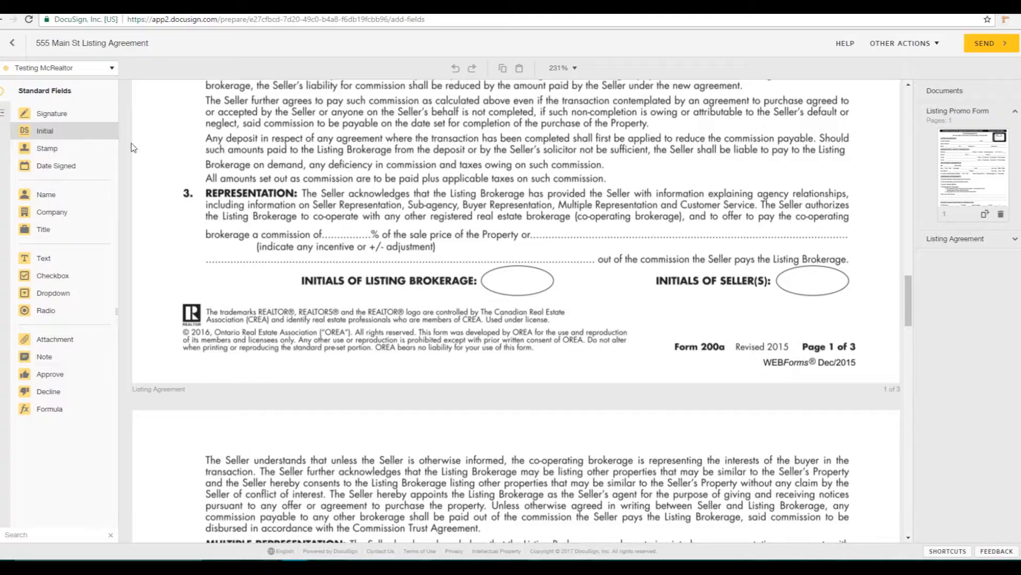
Step: Expand the Listing Agreement's thumbnails, browse pages 1 to 3, and show the recipients list
{"action": "left_click", "coordinate": [1016, 239]}
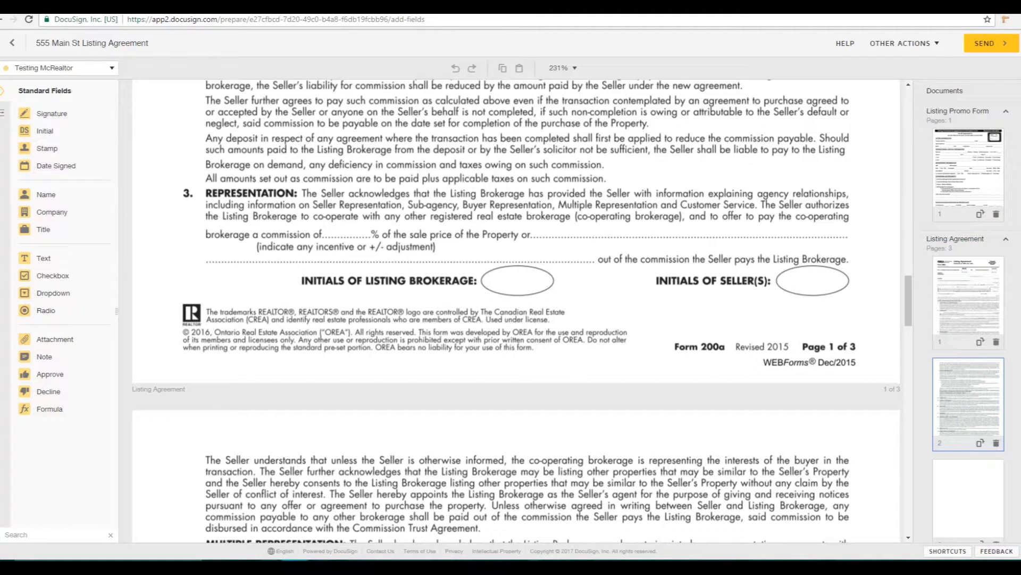
{"action": "scroll", "coordinate": [968, 319], "scroll_direction": "up", "scroll_amount": 1}
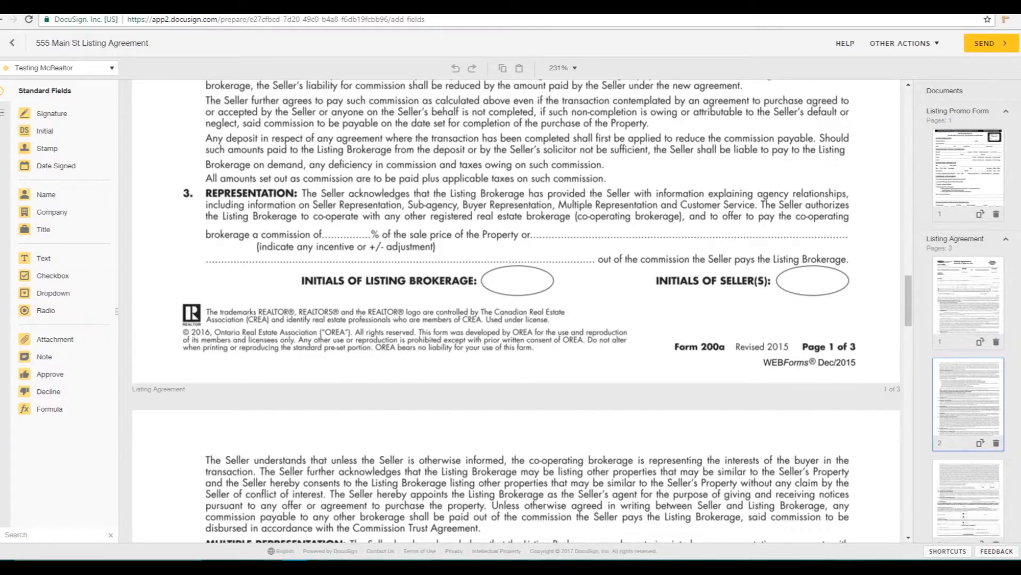
{"action": "left_click", "coordinate": [969, 305]}
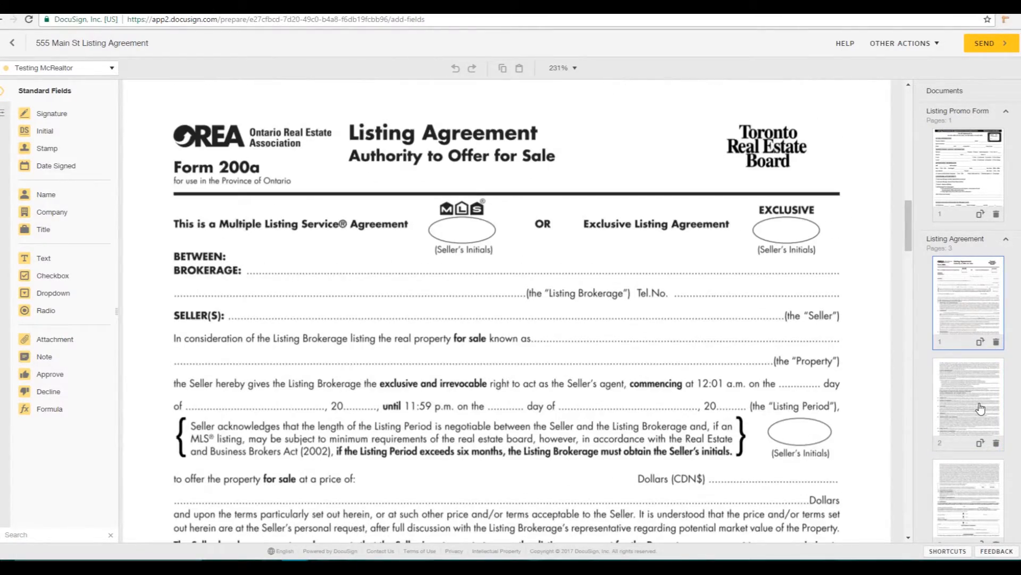
{"action": "left_click", "coordinate": [987, 395]}
{"action": "left_click", "coordinate": [979, 498]}
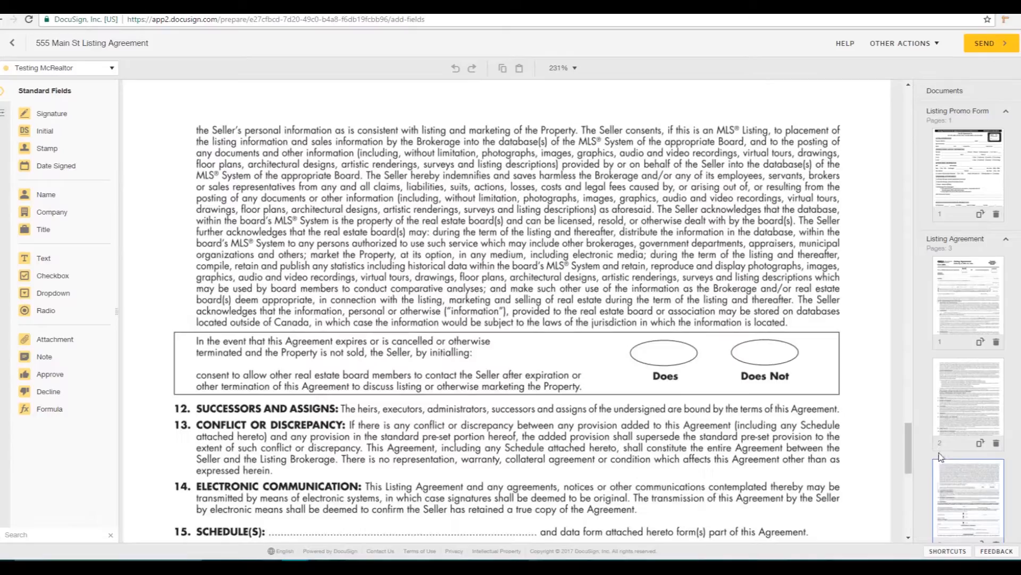
{"action": "left_click_drag", "start_coordinate": [909, 461], "coordinate": [912, 119]}
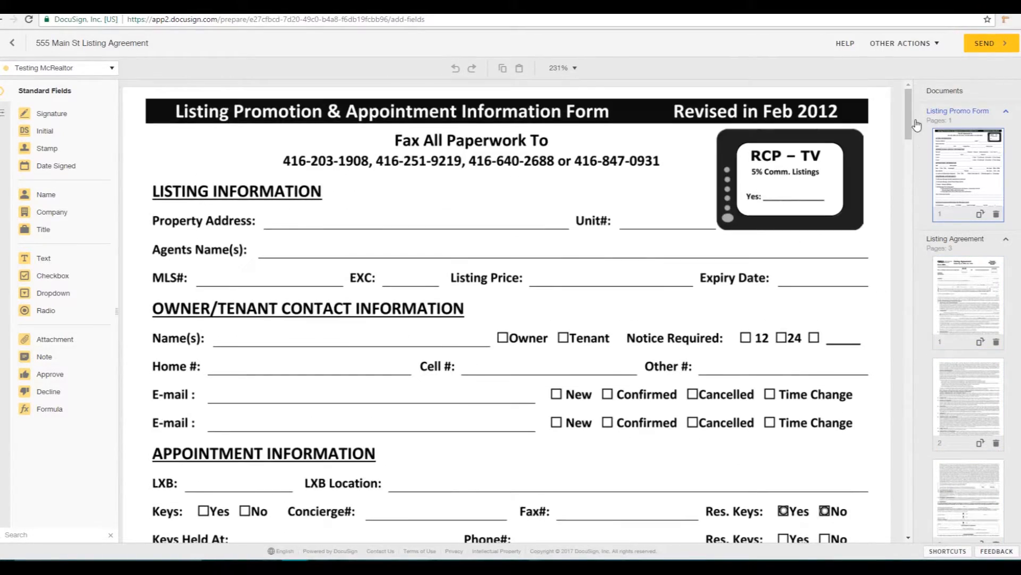
{"action": "left_click", "coordinate": [85, 69]}
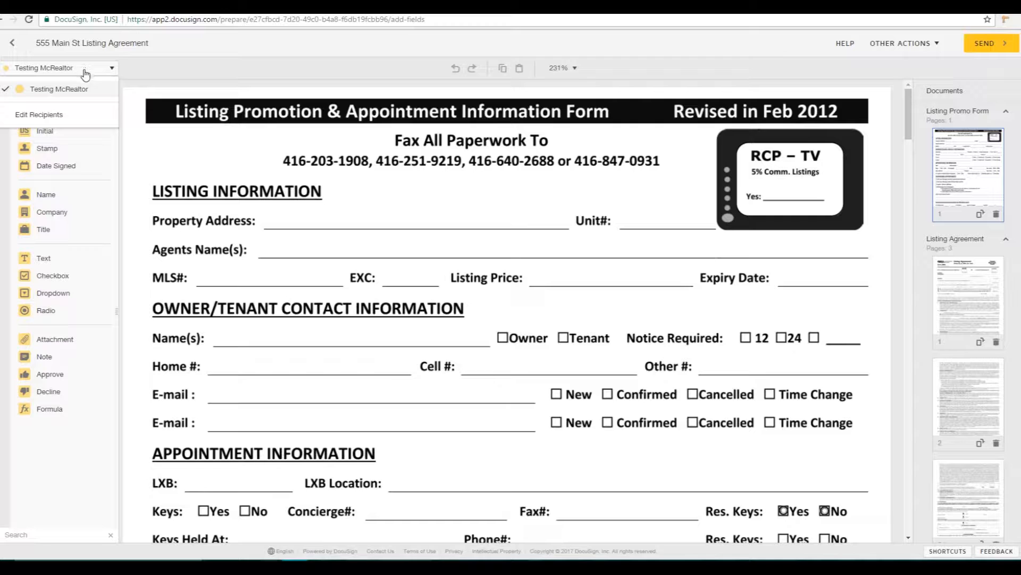
Step: In Edit Recipients, add a second recipient and enter the signer's name and e-mail address
{"action": "left_click", "coordinate": [67, 118]}
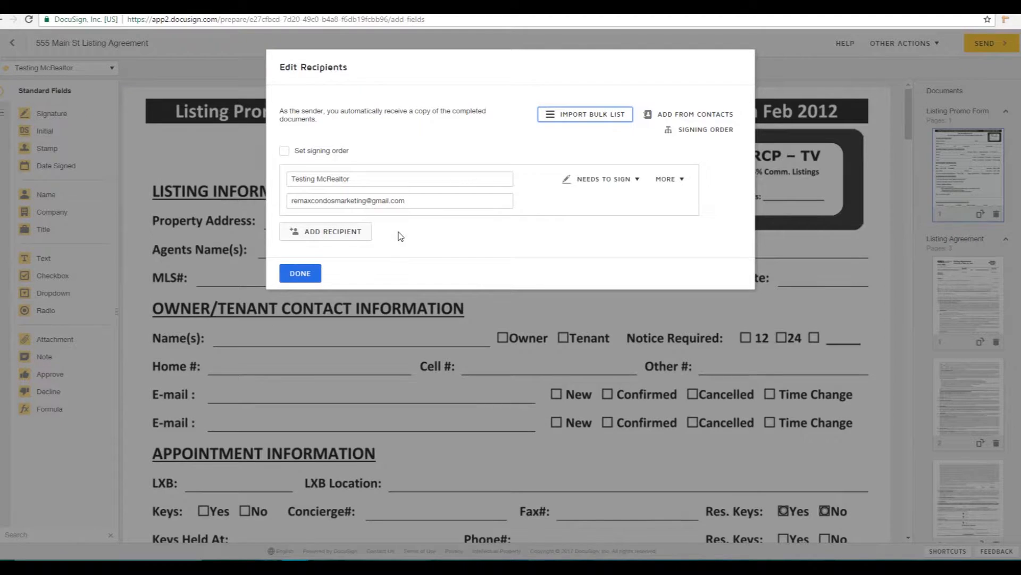
{"action": "left_click", "coordinate": [334, 232]}
{"action": "left_click", "coordinate": [335, 237]}
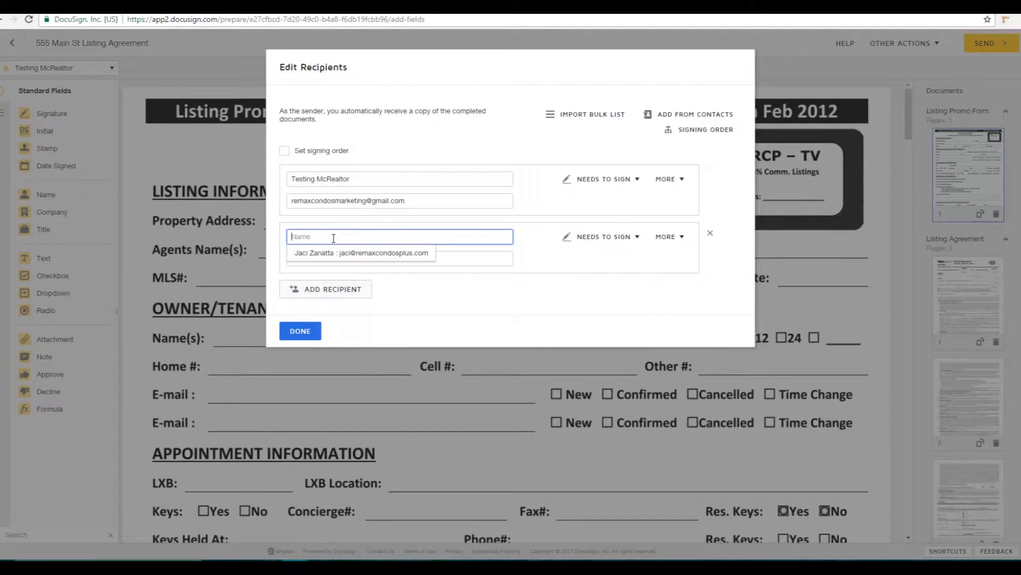
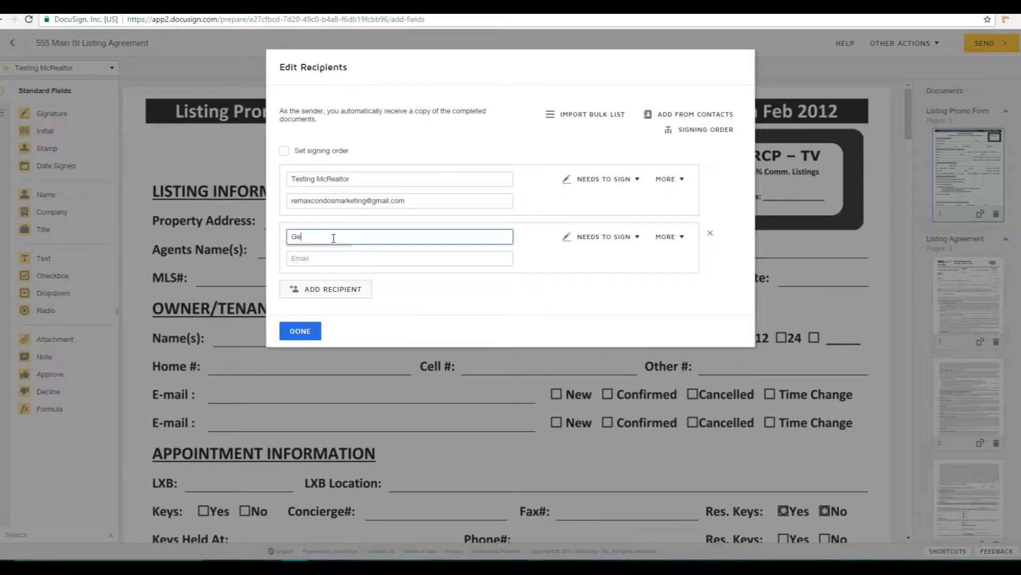
{"action": "key", "text": "Tab"}
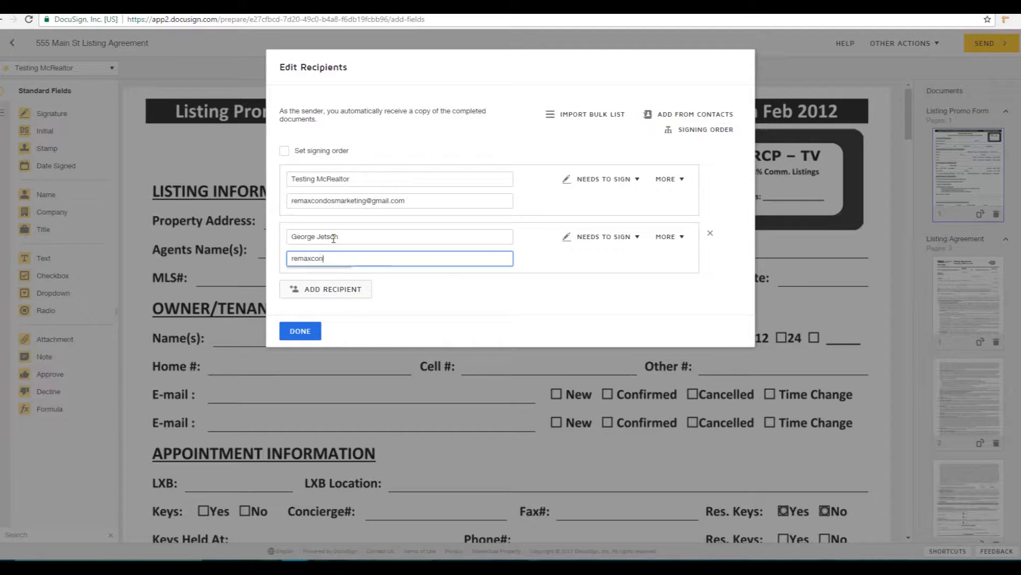
Step: Keep both recipients as Needs to Sign, remove extra blank entries, and enable signing order
{"action": "left_click", "coordinate": [639, 240]}
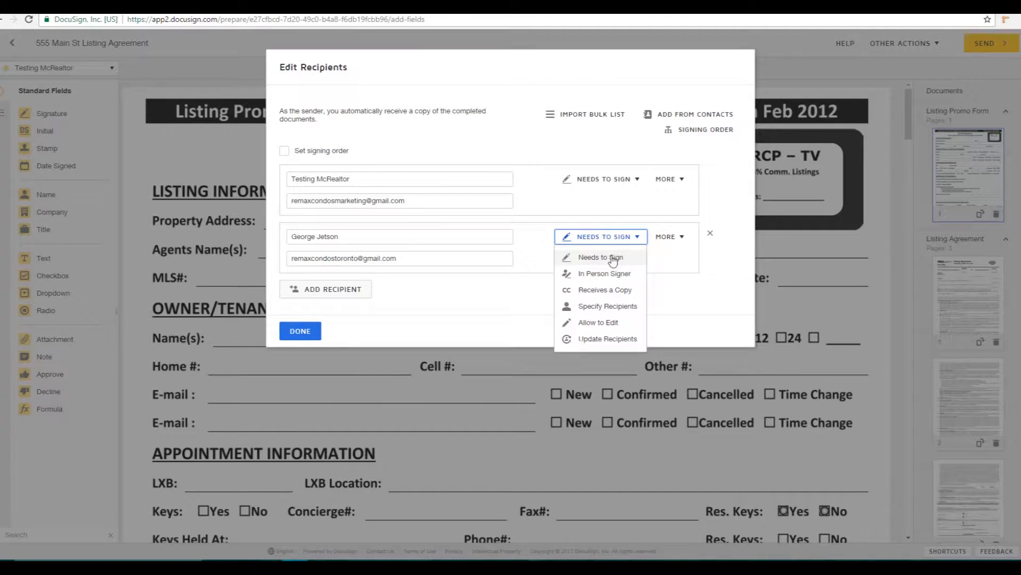
{"action": "left_click", "coordinate": [549, 271]}
{"action": "left_click", "coordinate": [628, 181]}
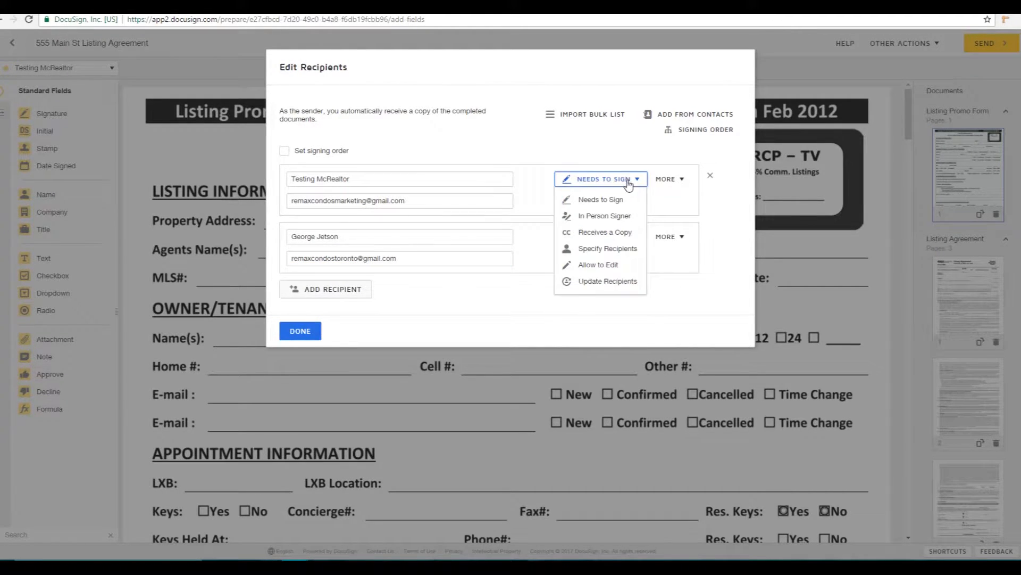
{"action": "left_click", "coordinate": [713, 216]}
{"action": "left_click", "coordinate": [357, 299]}
{"action": "left_click", "coordinate": [349, 347]}
{"action": "left_click", "coordinate": [710, 348]}
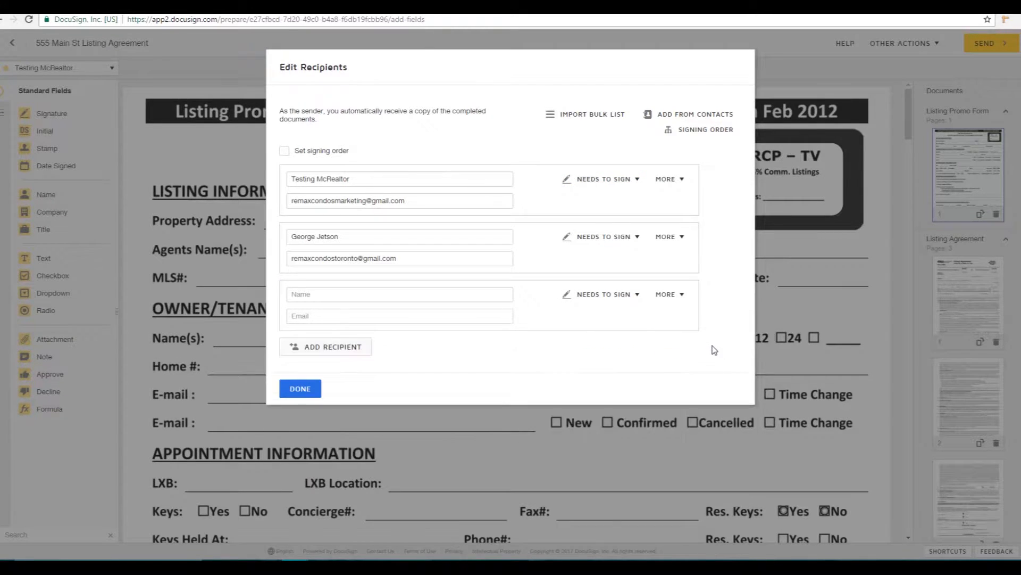
{"action": "left_click", "coordinate": [711, 292]}
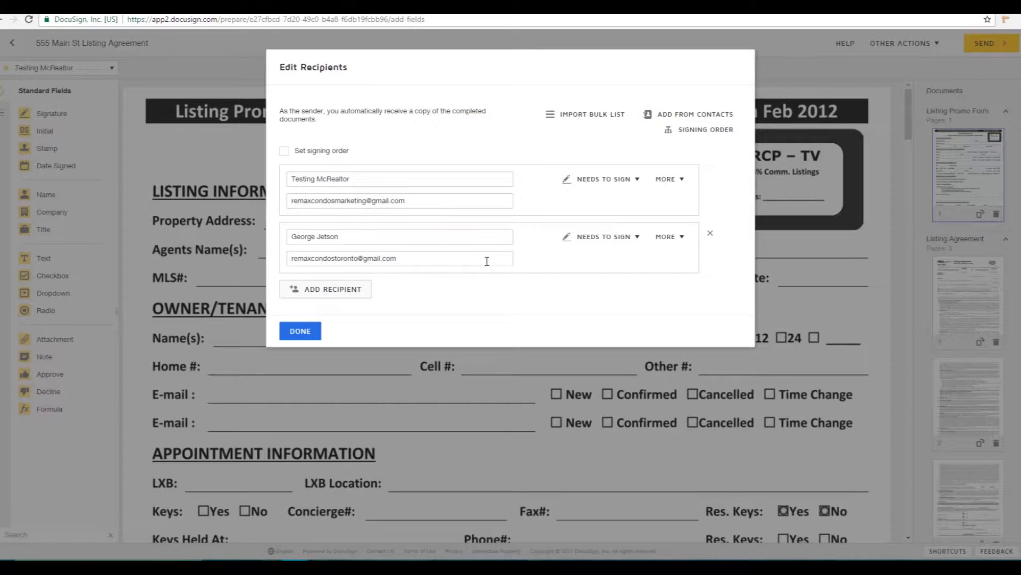
{"action": "left_click", "coordinate": [285, 152]}
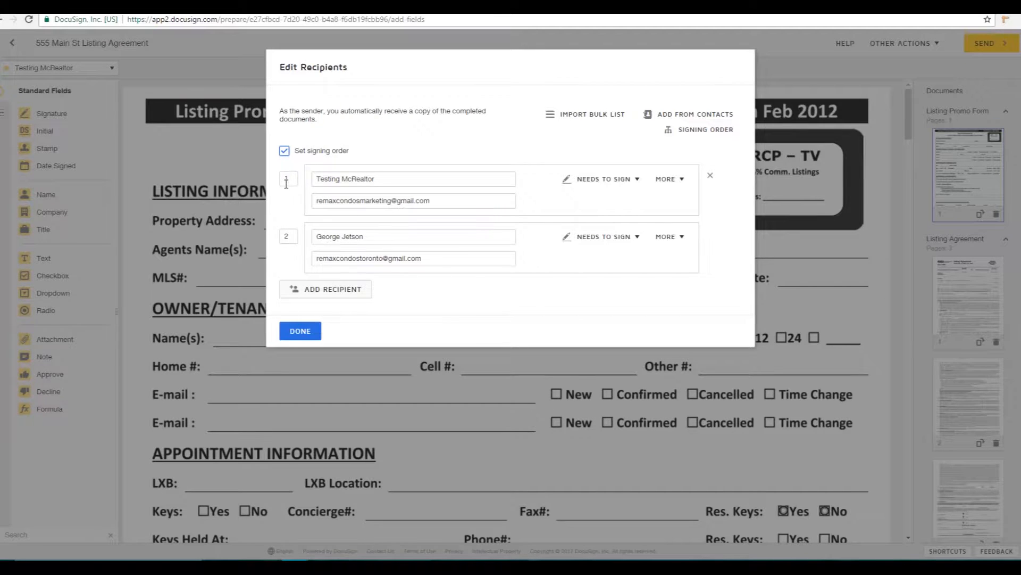
Step: Number the original signer 1 and the new signer 2, then save the recipients
{"action": "left_click_drag", "start_coordinate": [289, 180], "coordinate": [283, 181]}
{"action": "type", "text": "2"}
{"action": "double_click", "coordinate": [291, 236]}
{"action": "type", "text": "1"}
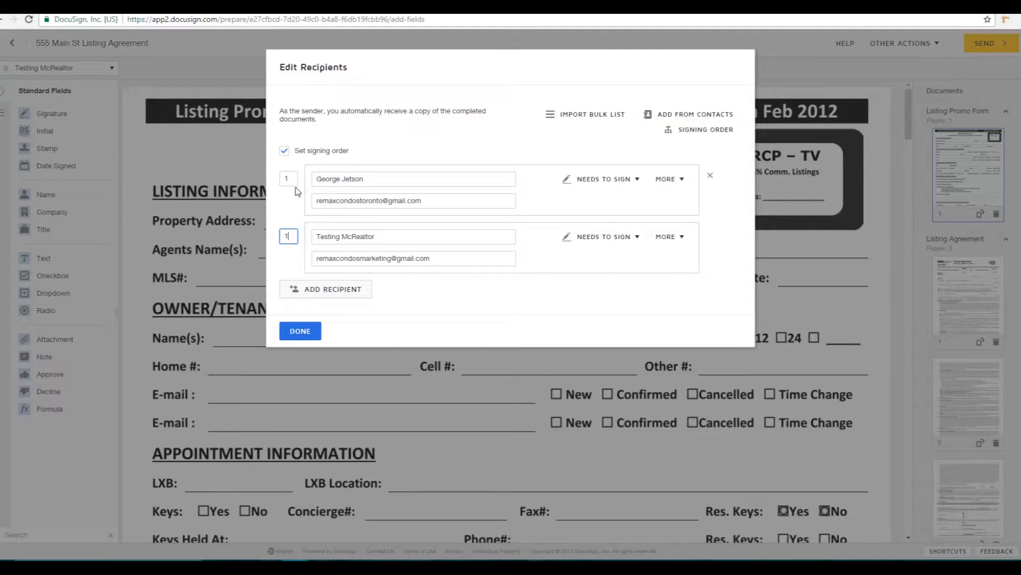
{"action": "double_click", "coordinate": [290, 180]}
{"action": "type", "text": "2"}
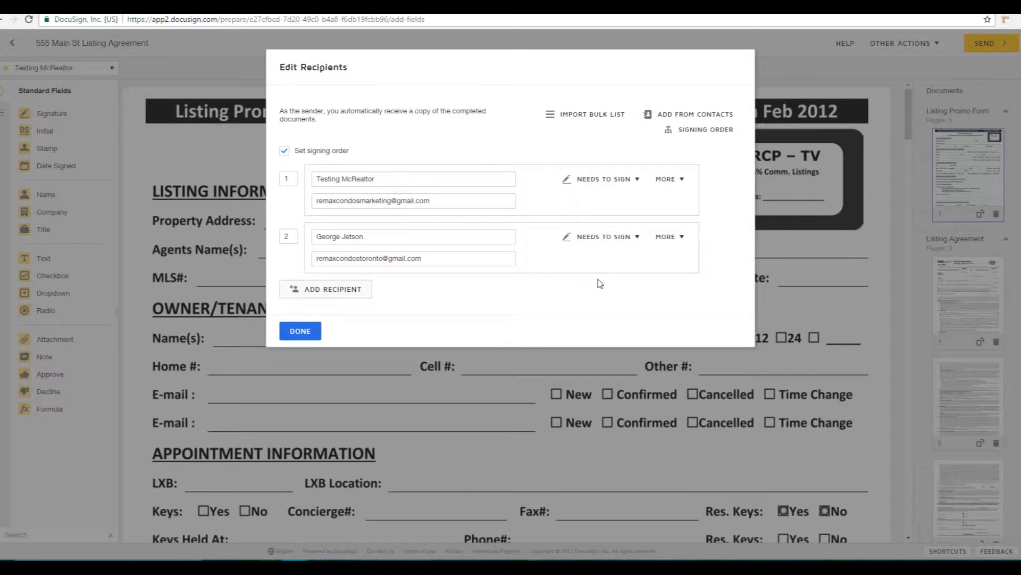
{"action": "left_click", "coordinate": [301, 332]}
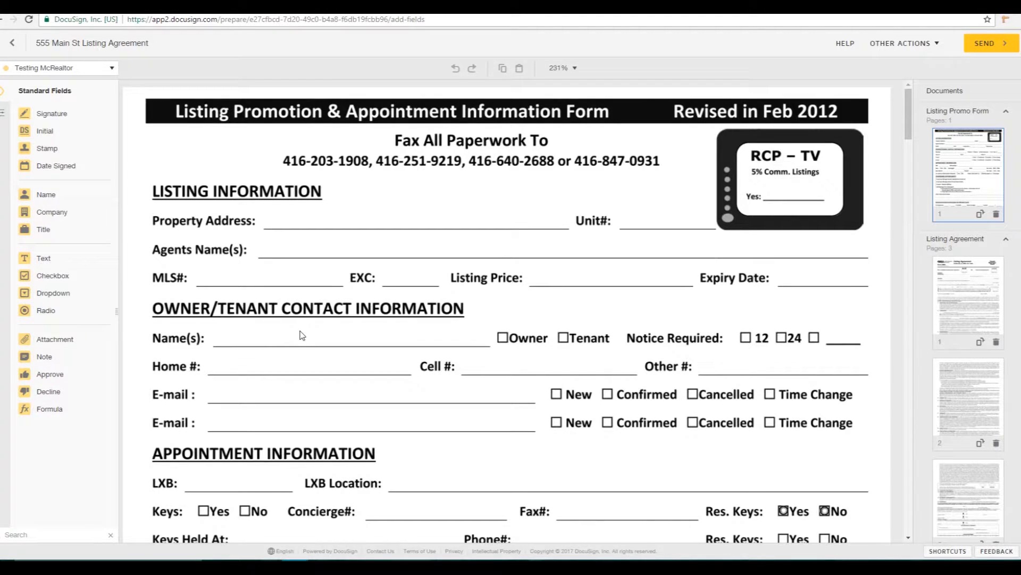
Step: For the second signer, place Initial fields on page 1's MLS and listing-period initials ovals
{"action": "left_click", "coordinate": [114, 69]}
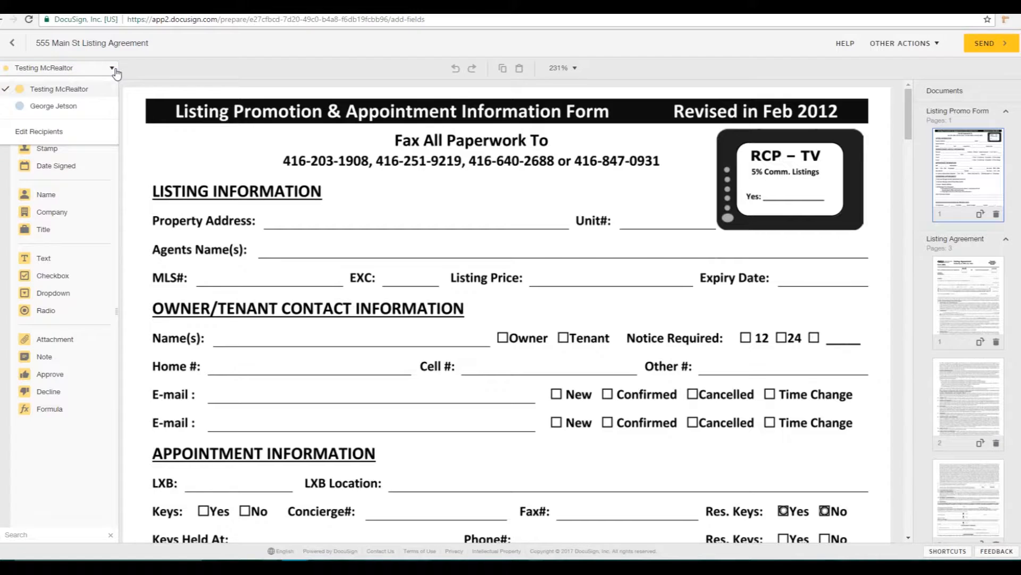
{"action": "left_click", "coordinate": [74, 108]}
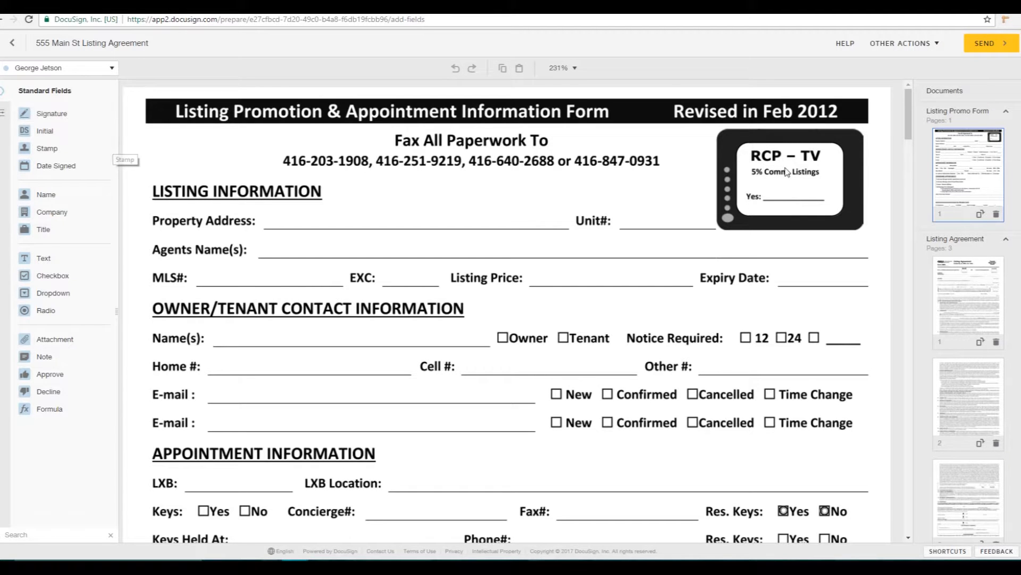
{"action": "left_click", "coordinate": [975, 280]}
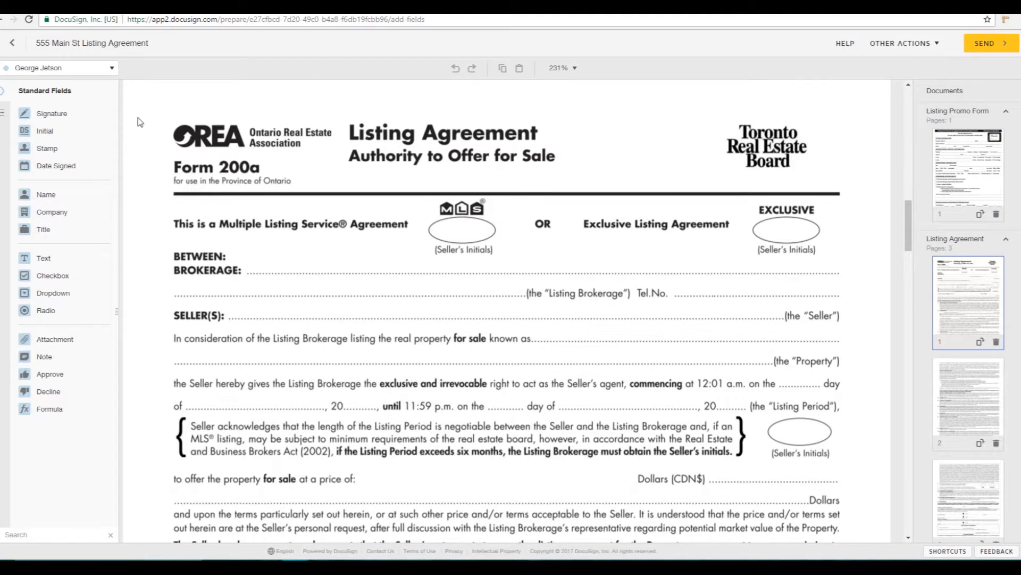
{"action": "left_click", "coordinate": [48, 134]}
{"action": "left_click_drag", "start_coordinate": [51, 137], "coordinate": [446, 207]}
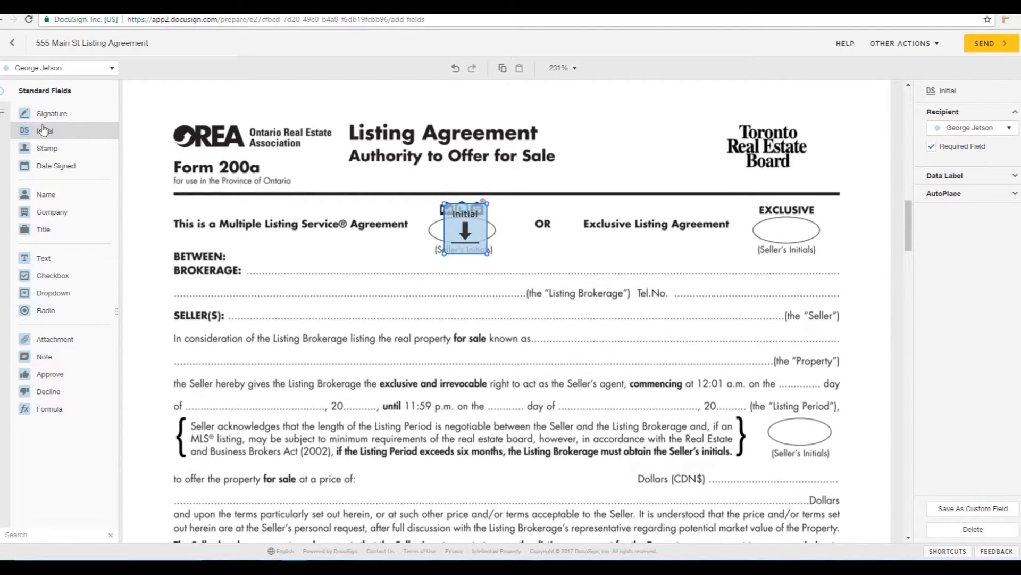
{"action": "left_click_drag", "start_coordinate": [44, 133], "coordinate": [801, 431]}
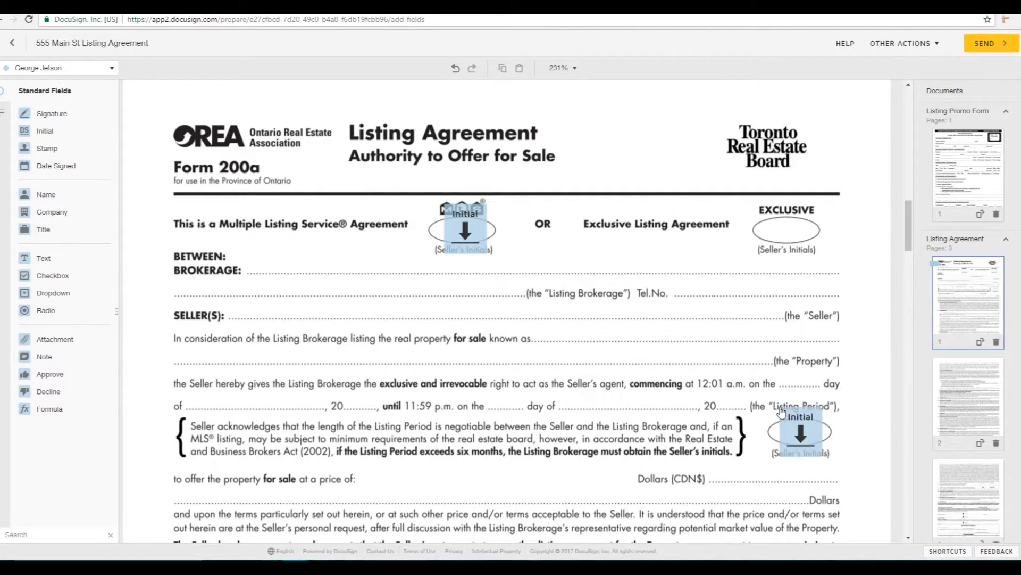
Step: Add the second signer's initials on the bottom seller's oval, then switch the recipient to the realtor
{"action": "scroll", "coordinate": [774, 408], "scroll_direction": "down", "scroll_amount": 12}
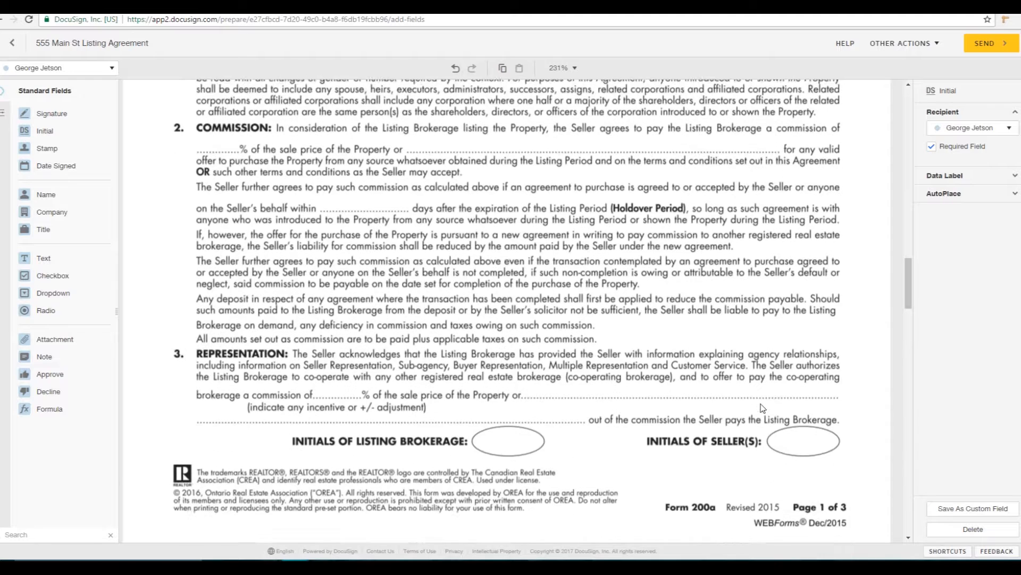
{"action": "scroll", "coordinate": [763, 408], "scroll_direction": "down", "scroll_amount": 1}
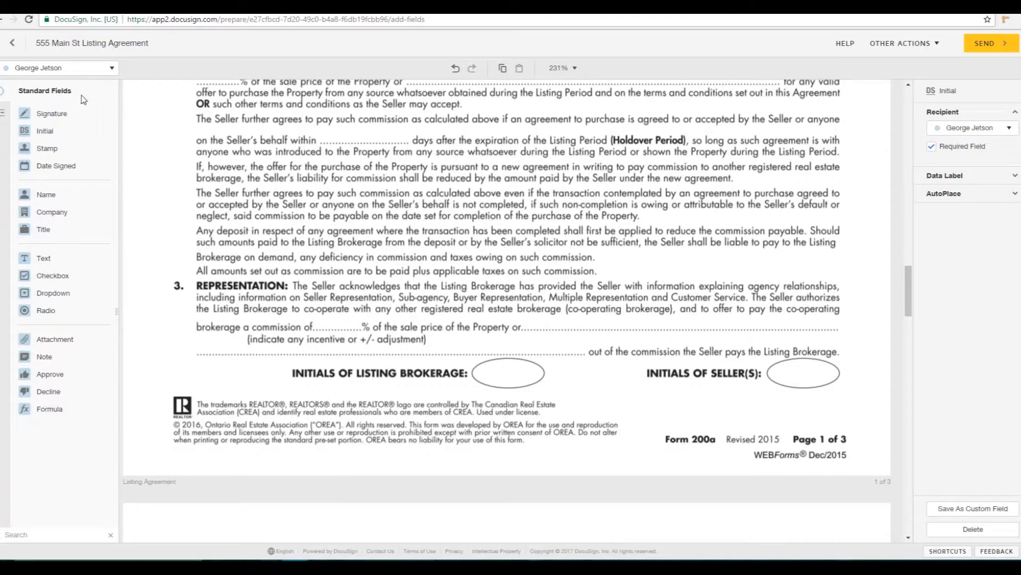
{"action": "left_click_drag", "start_coordinate": [45, 131], "coordinate": [766, 360]}
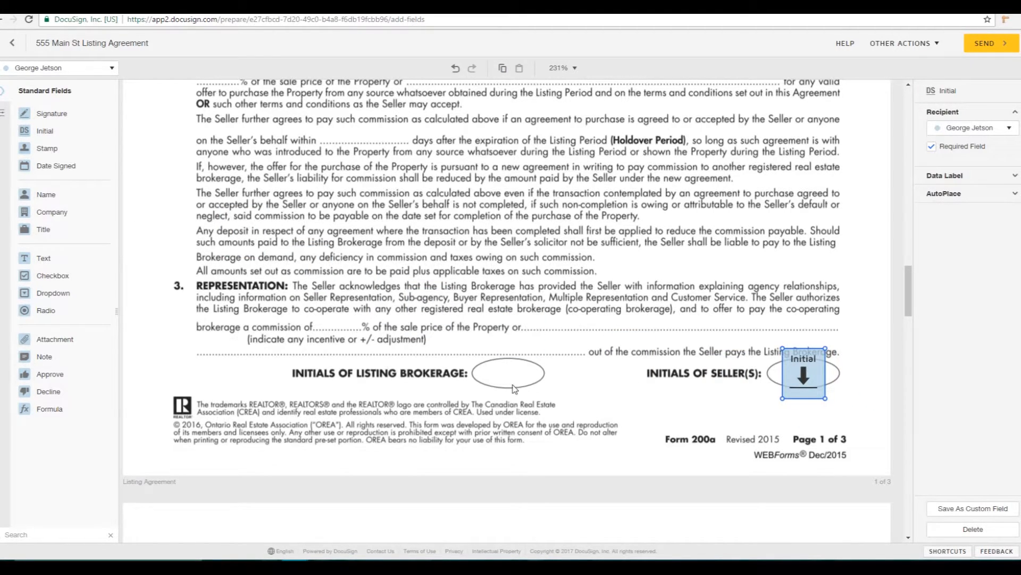
{"action": "left_click", "coordinate": [113, 69]}
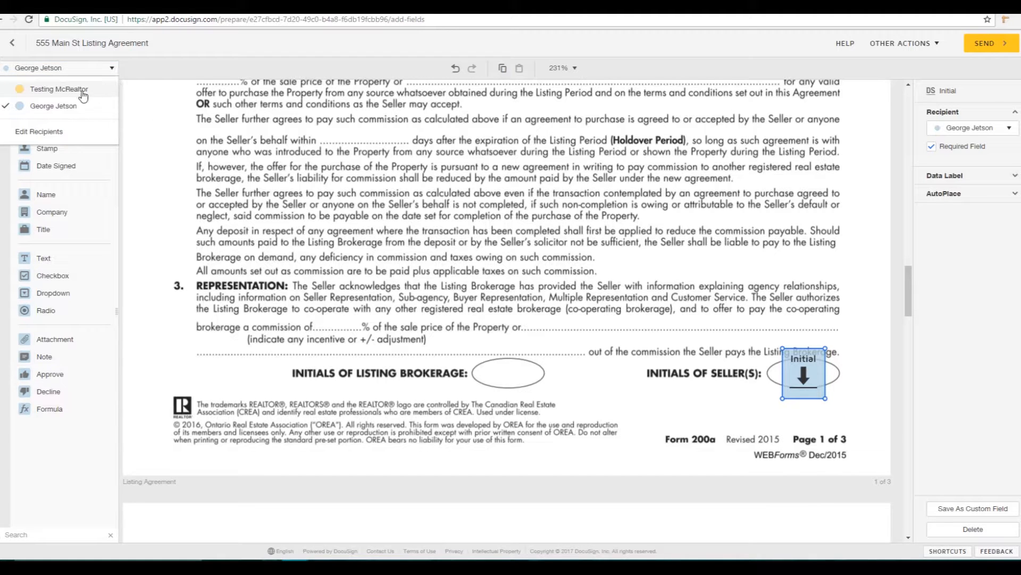
{"action": "left_click", "coordinate": [84, 95]}
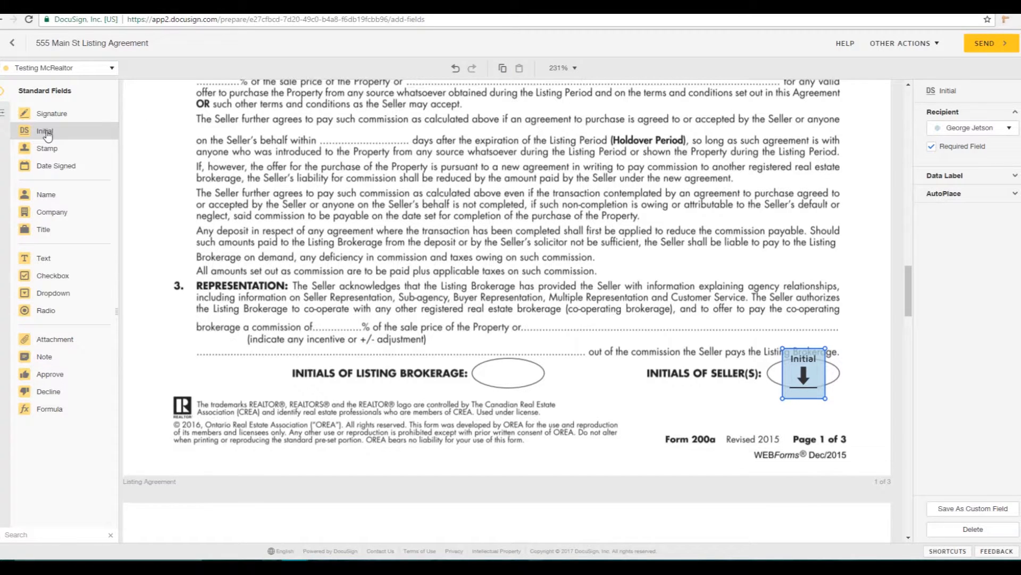
Step: Place the realtor's Initial fields on the listing brokerage ovals of pages 1 and 2
{"action": "left_click_drag", "start_coordinate": [47, 135], "coordinate": [489, 351]}
{"action": "scroll", "coordinate": [505, 340], "scroll_direction": "down", "scroll_amount": 2}
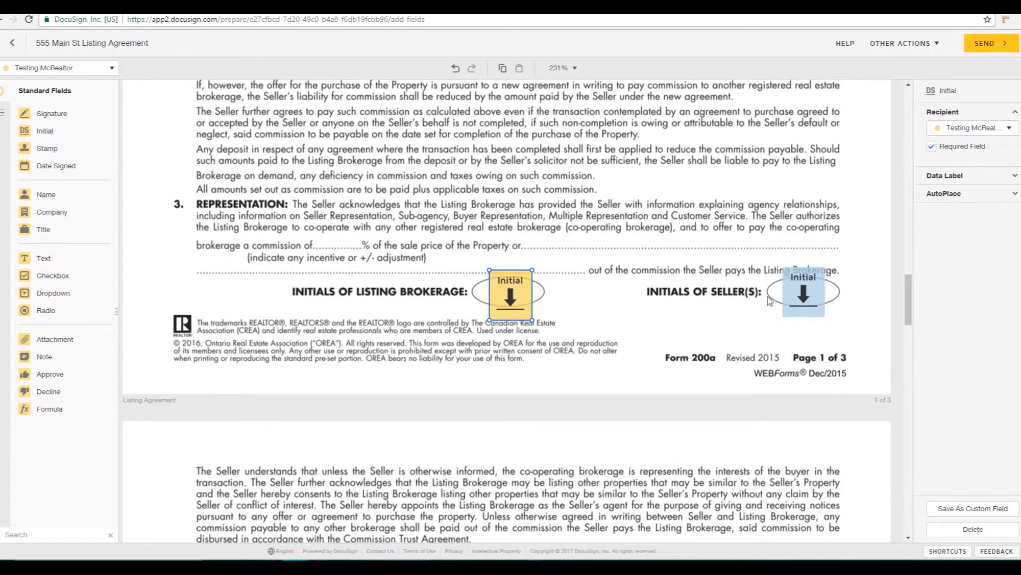
{"action": "scroll", "coordinate": [840, 326], "scroll_direction": "down", "scroll_amount": 15}
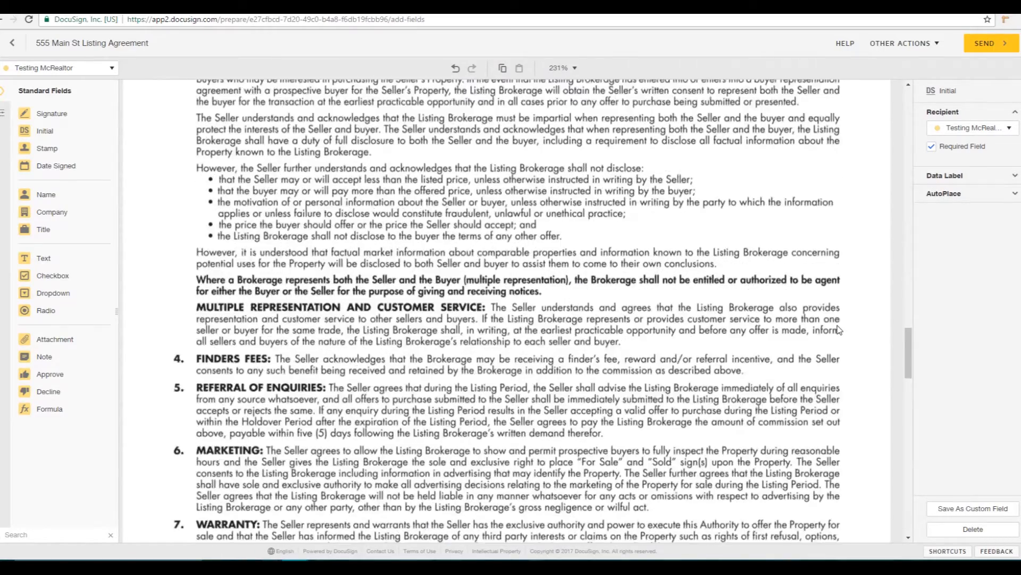
{"action": "scroll", "coordinate": [840, 326], "scroll_direction": "down", "scroll_amount": 5}
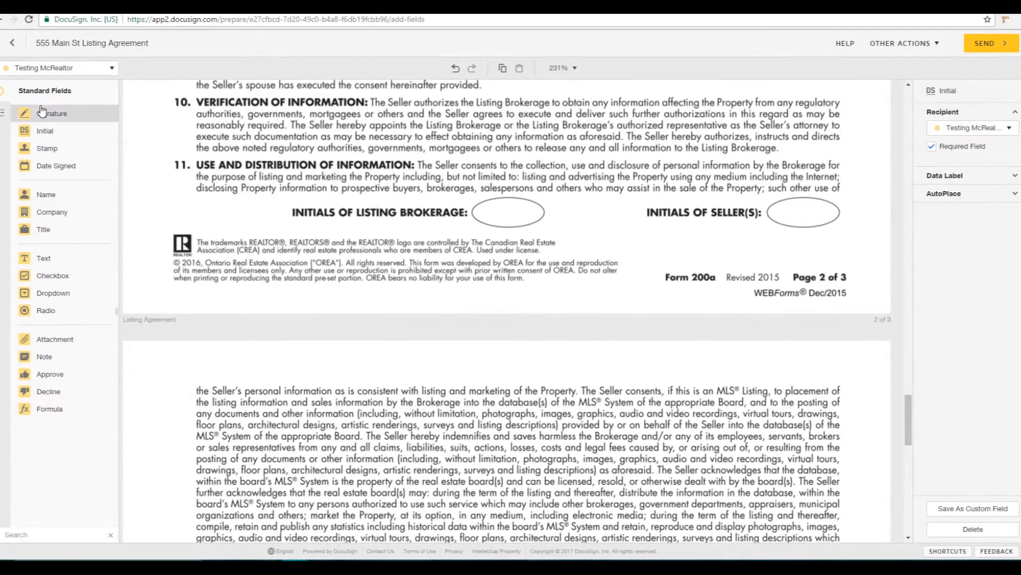
{"action": "left_click_drag", "start_coordinate": [44, 131], "coordinate": [505, 197]}
{"action": "scroll", "coordinate": [590, 374], "scroll_direction": "down", "scroll_amount": 7}
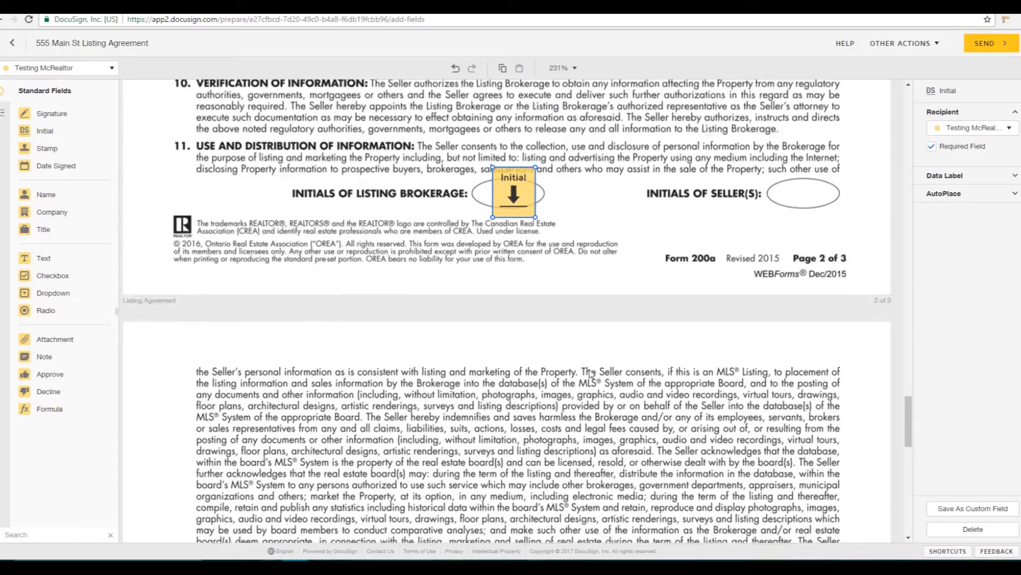
{"action": "scroll", "coordinate": [591, 374], "scroll_direction": "down", "scroll_amount": 8}
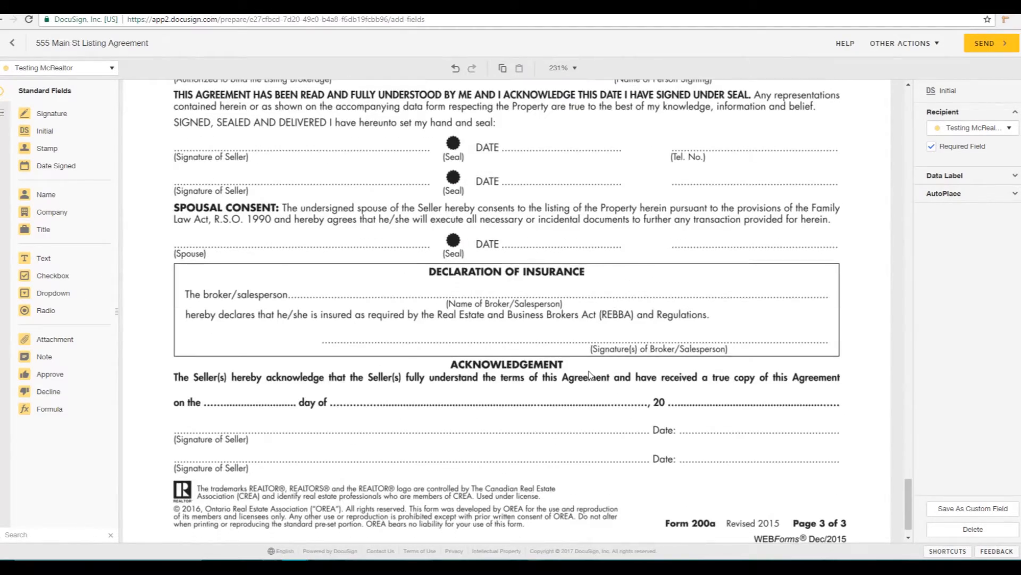
{"action": "scroll", "coordinate": [591, 374], "scroll_direction": "up", "scroll_amount": 2}
{"action": "left_click", "coordinate": [75, 68]}
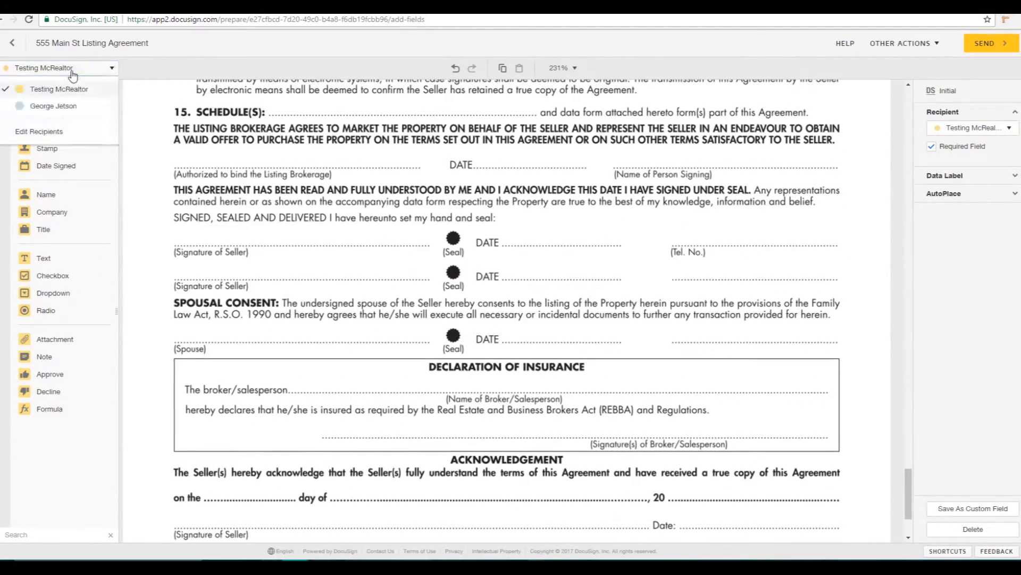
Step: Assign the seller signature, Date Signed and widened Tel. No. text fields on page 3
{"action": "left_click", "coordinate": [58, 107]}
{"action": "mouse_move", "coordinate": [53, 115]}
{"action": "left_mouse_down"}
{"action": "mouse_move", "coordinate": [250, 229]}
{"action": "mouse_move", "coordinate": [246, 215]}
{"action": "left_mouse_up"}
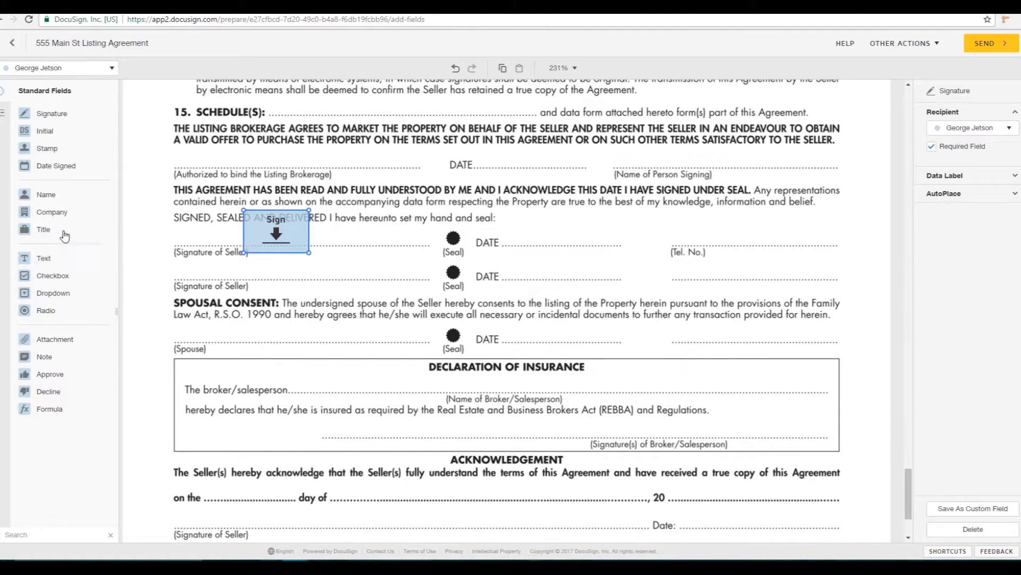
{"action": "left_click_drag", "start_coordinate": [55, 167], "coordinate": [522, 236]}
{"action": "left_click_drag", "start_coordinate": [43, 258], "coordinate": [674, 231]}
{"action": "left_click_drag", "start_coordinate": [766, 248], "coordinate": [844, 250]}
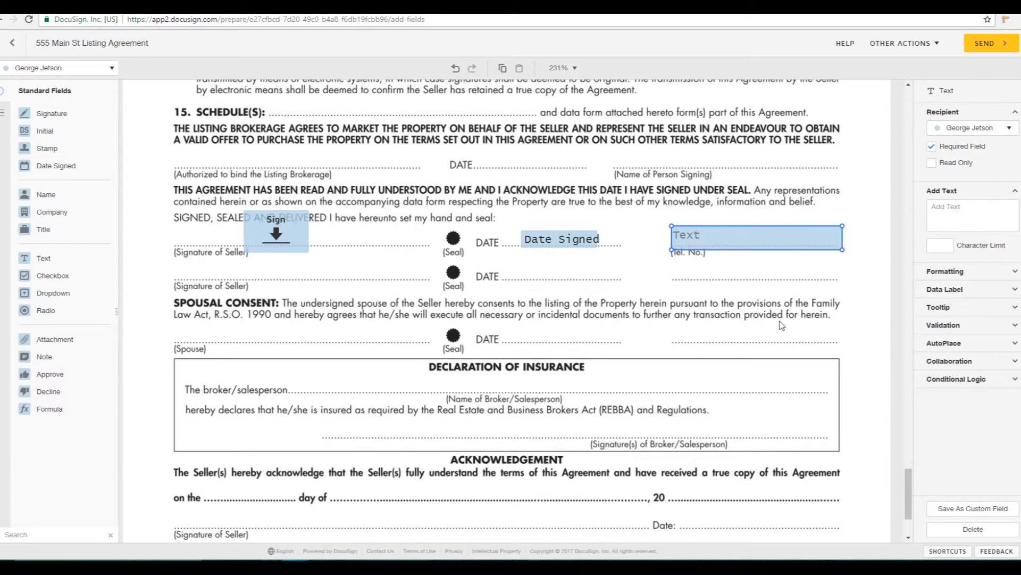
Step: Send the listing agreement envelope out for eSignature
{"action": "scroll", "coordinate": [738, 320], "scroll_direction": "down", "scroll_amount": 3}
{"action": "scroll", "coordinate": [738, 320], "scroll_direction": "up", "scroll_amount": 5}
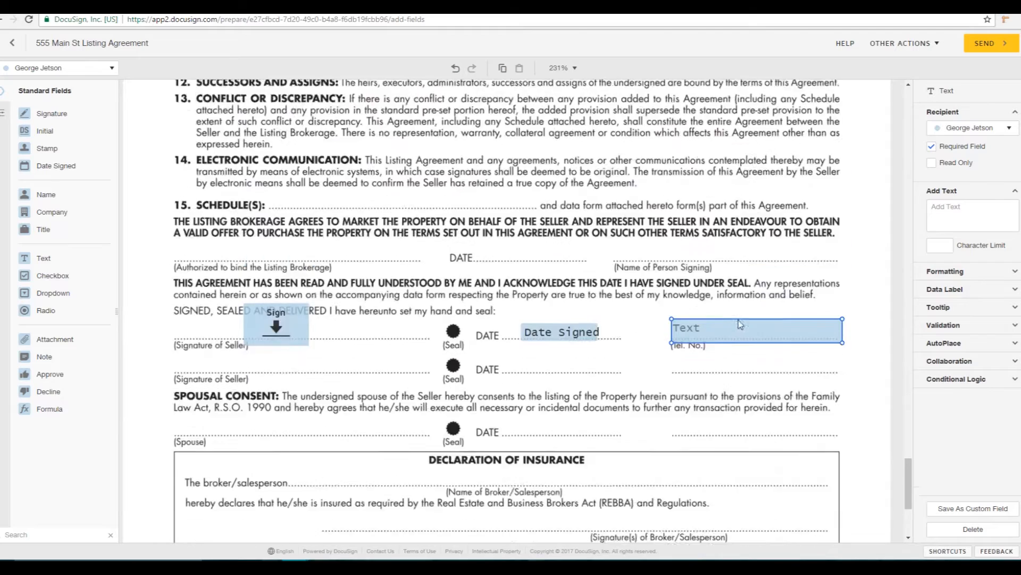
{"action": "scroll", "coordinate": [738, 322], "scroll_direction": "up", "scroll_amount": 3}
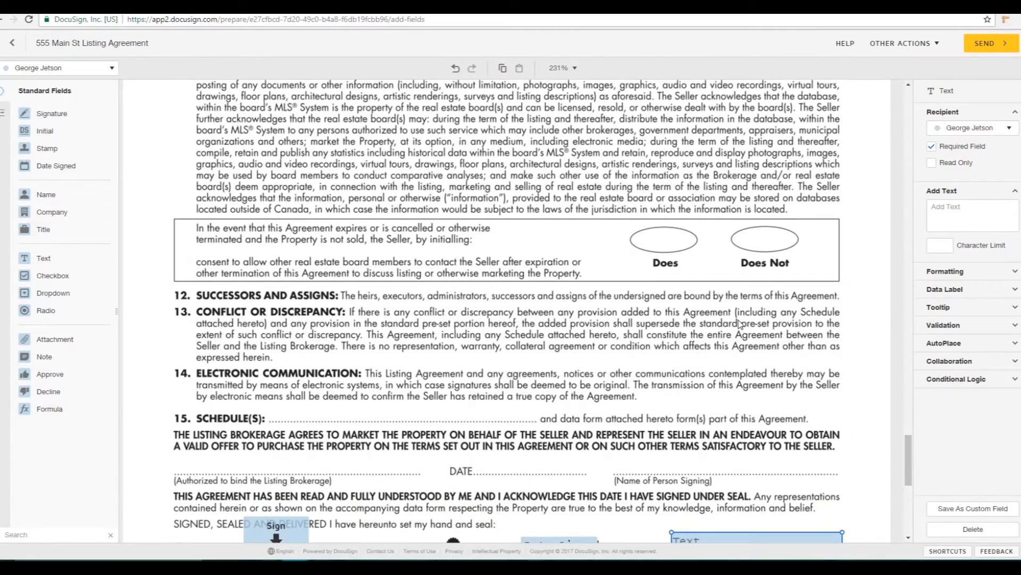
{"action": "left_click", "coordinate": [985, 45]}
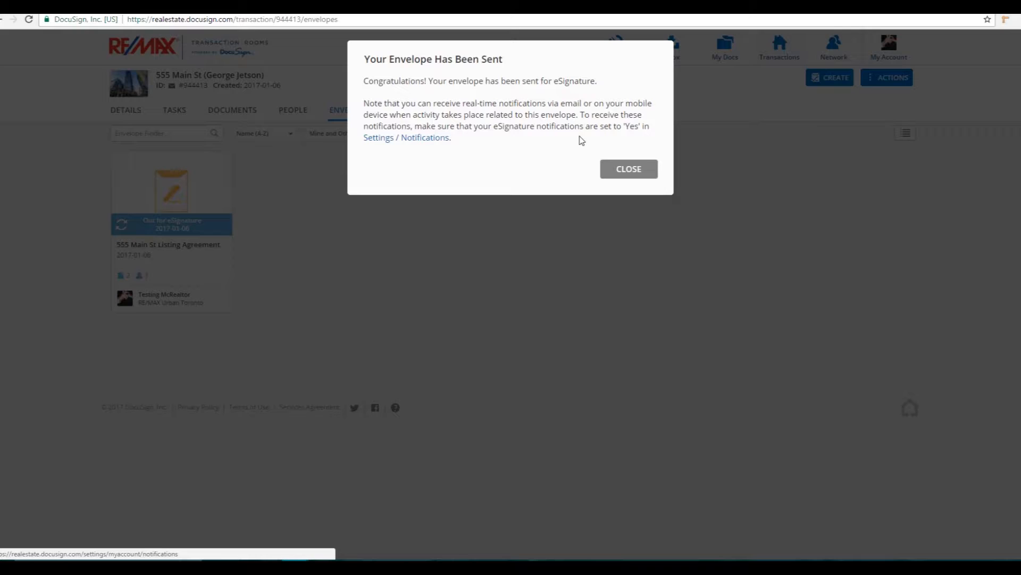
Step: Dismiss the Envelope Has Been Sent confirmation and bring the Gmail inbox forward
{"action": "left_click", "coordinate": [619, 168]}
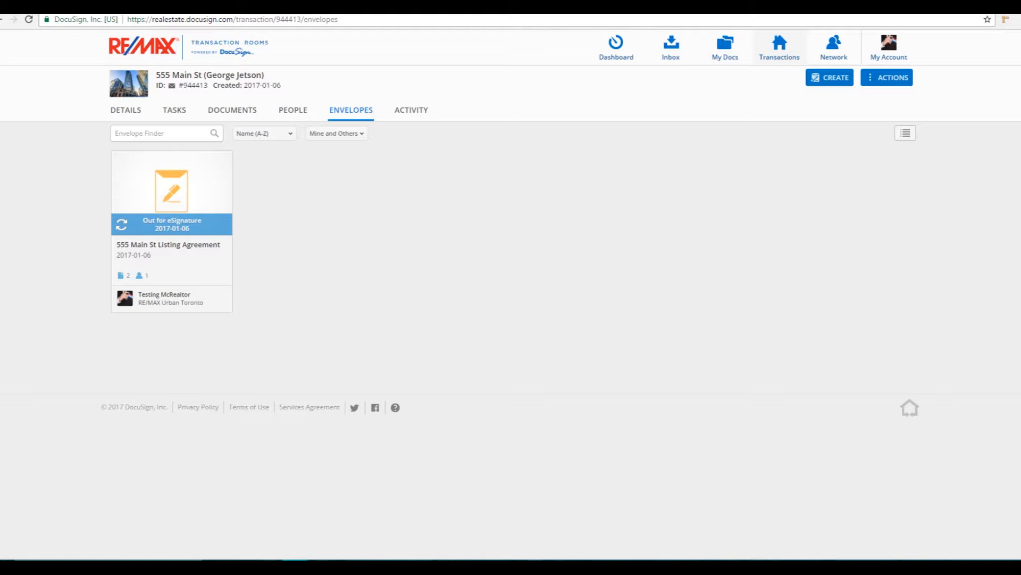
{"action": "left_click_drag", "start_coordinate": [0, 303], "coordinate": [225, 72]}
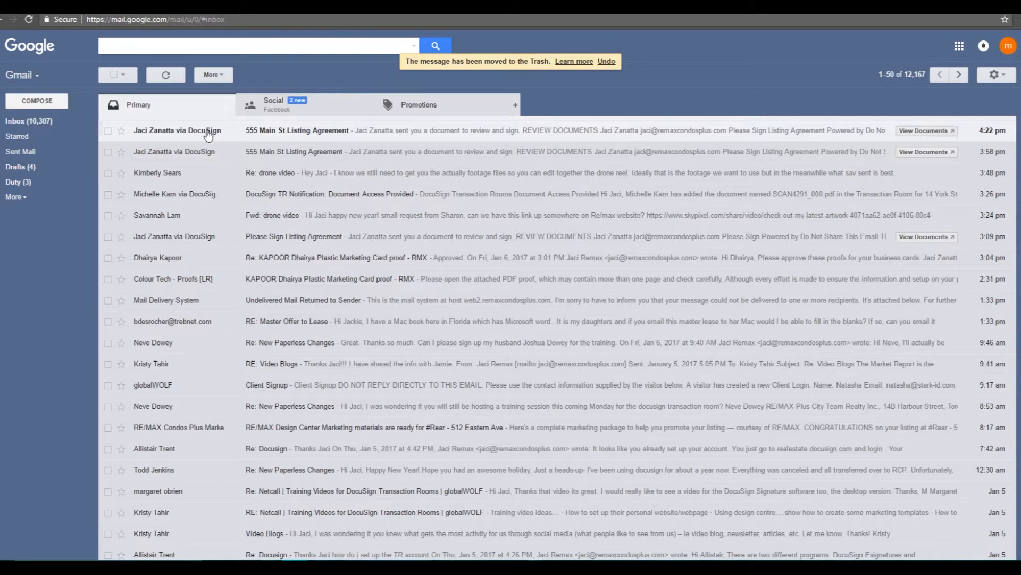
Step: Open the 555 Main St Listing Agreement e-mail's documents for review and signing
{"action": "mouse_move", "coordinate": [207, 135]}
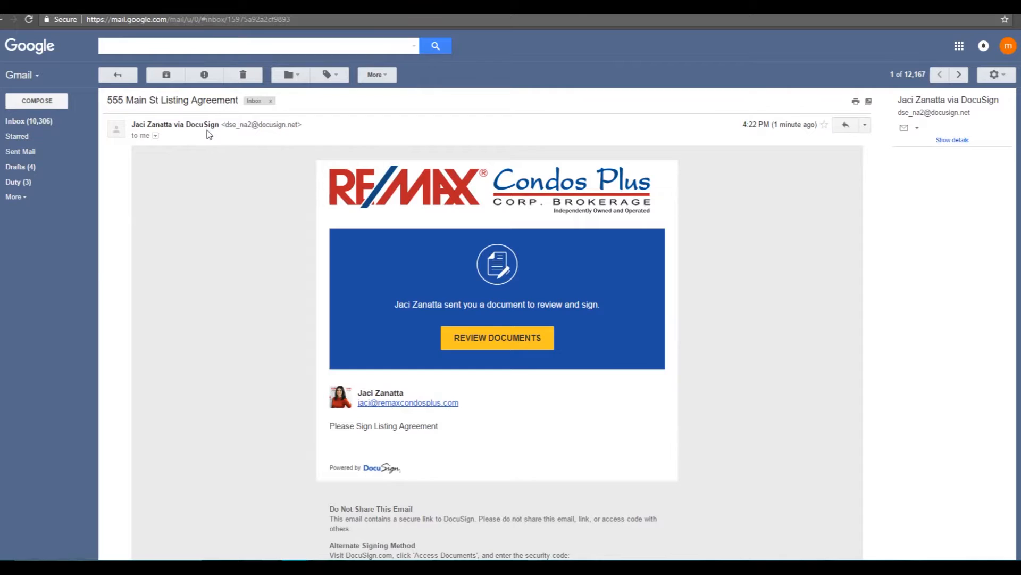
{"action": "left_click", "coordinate": [487, 343]}
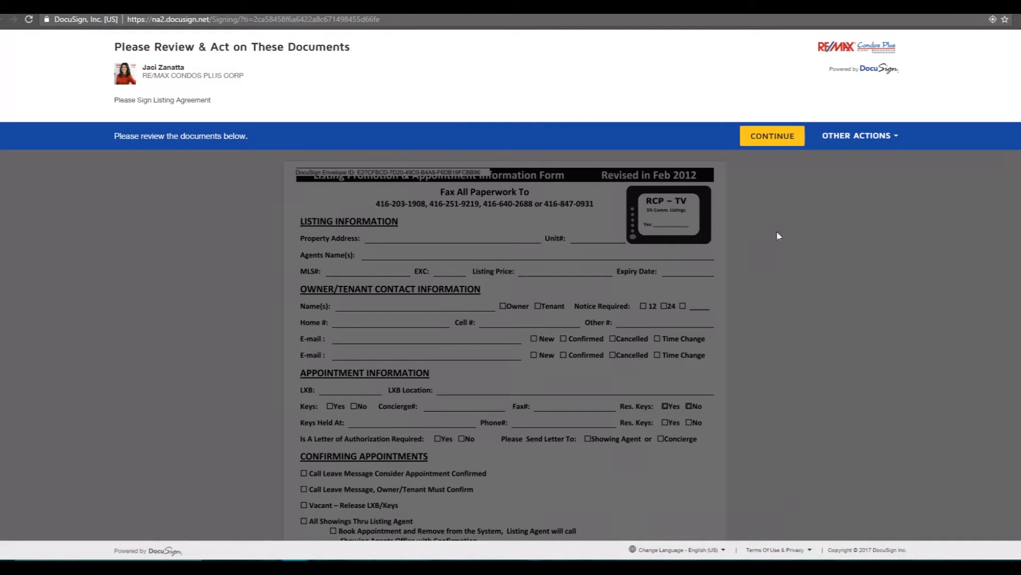
Step: Start the realtor's signing session and open Adopt Your Initials at the first Initial field
{"action": "left_click", "coordinate": [782, 140]}
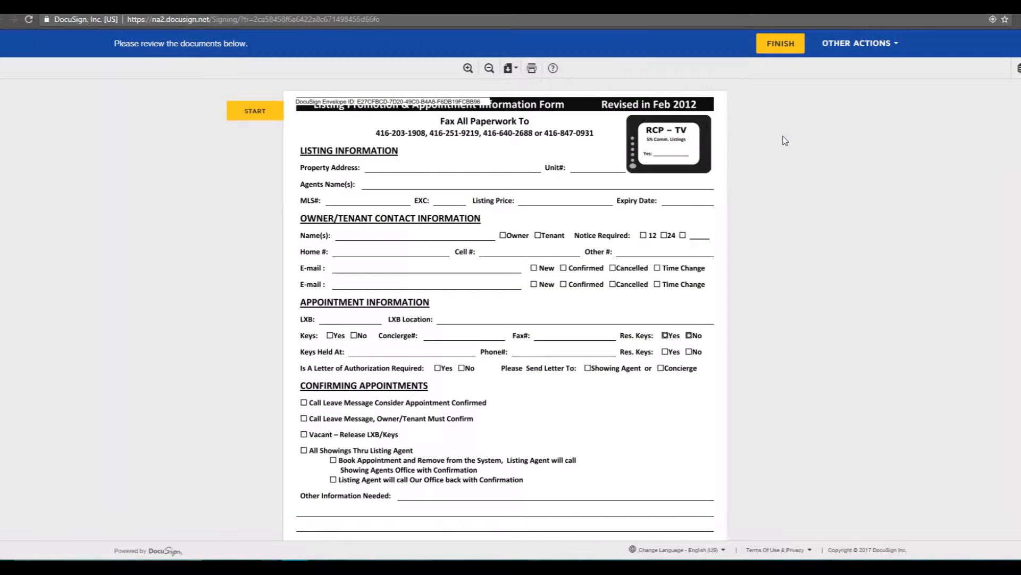
{"action": "left_click", "coordinate": [248, 117]}
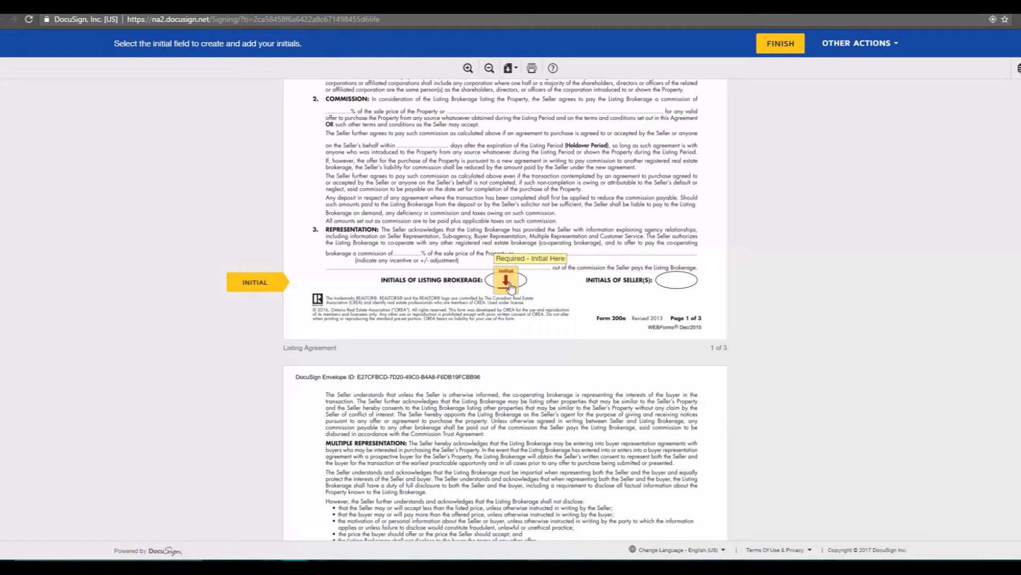
{"action": "left_click", "coordinate": [506, 281]}
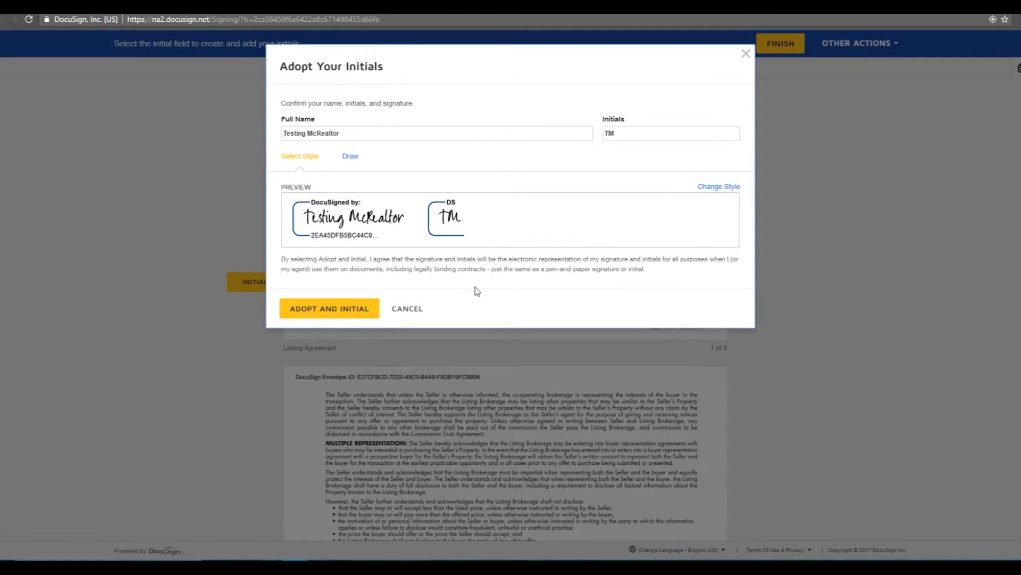
Step: Adopt hand-drawn initials for the first required Initial field
{"action": "left_click", "coordinate": [353, 157]}
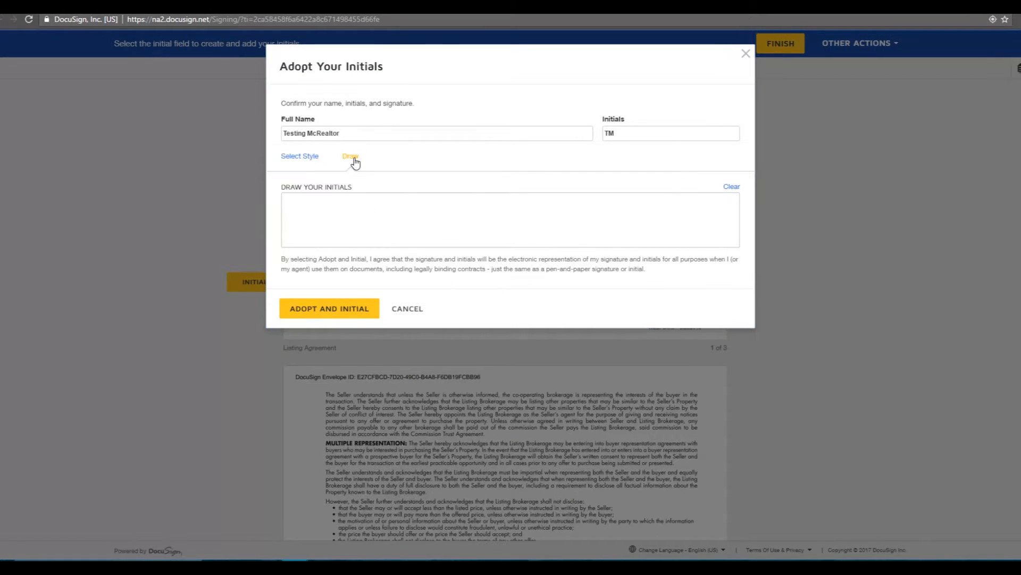
{"action": "mouse_move", "coordinate": [337, 213]}
{"action": "left_mouse_down"}
{"action": "mouse_move", "coordinate": [391, 224]}
{"action": "mouse_move", "coordinate": [493, 218]}
{"action": "left_mouse_up"}
{"action": "left_click", "coordinate": [293, 159]}
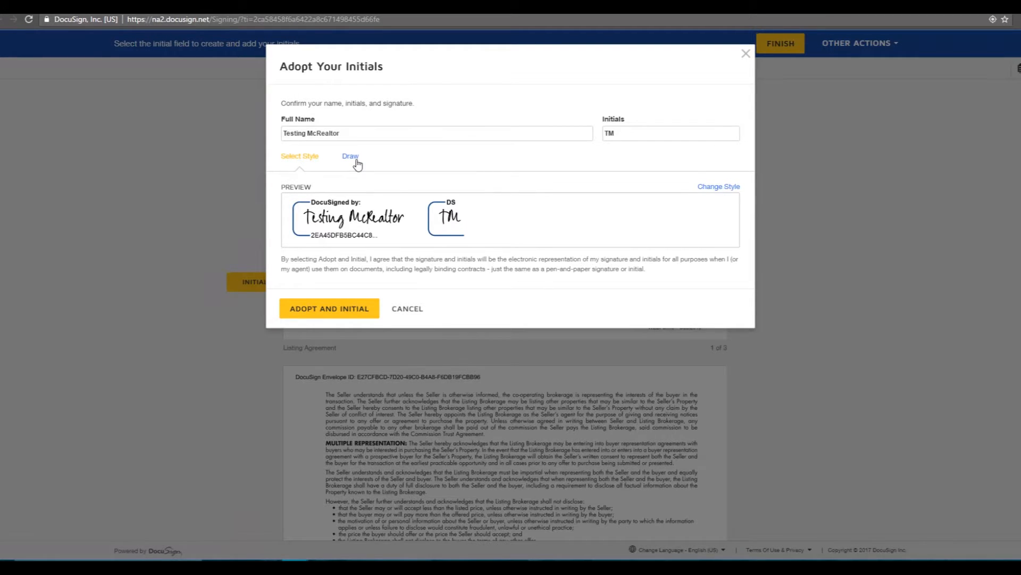
{"action": "left_click", "coordinate": [352, 160]}
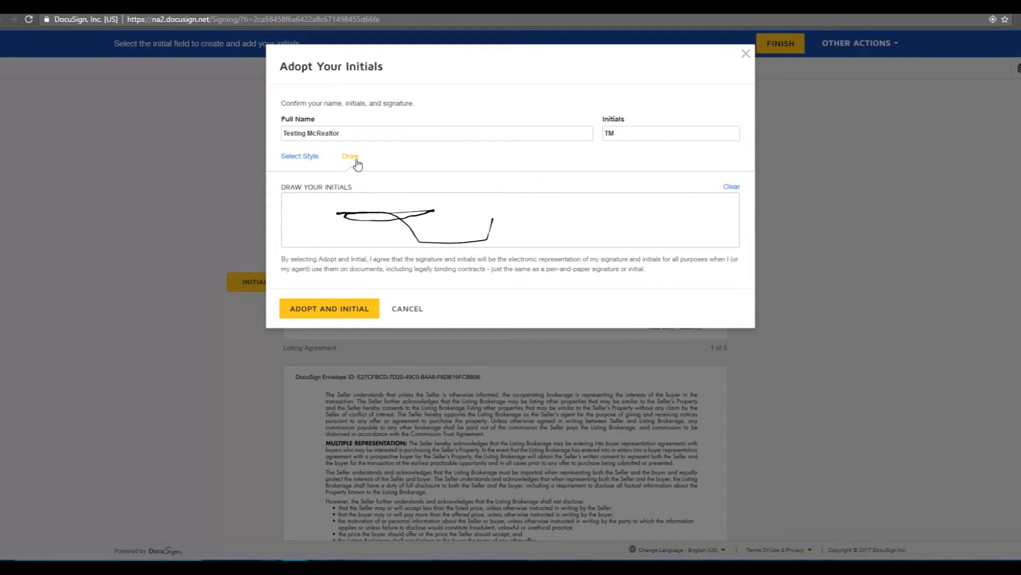
{"action": "left_click", "coordinate": [356, 310]}
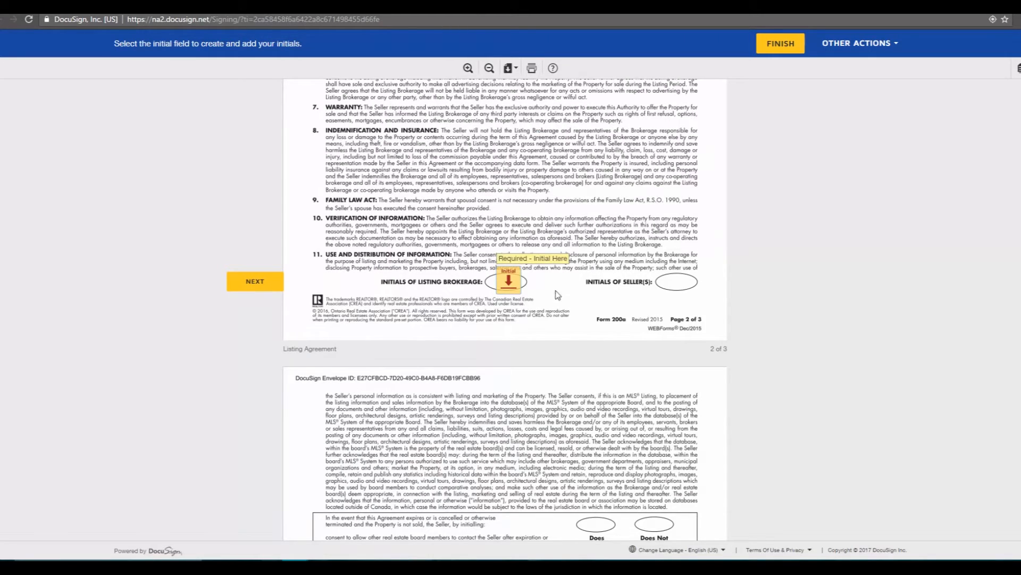
Step: Initial the page 2 field, finish signing and decline creating an account
{"action": "left_click", "coordinate": [512, 282]}
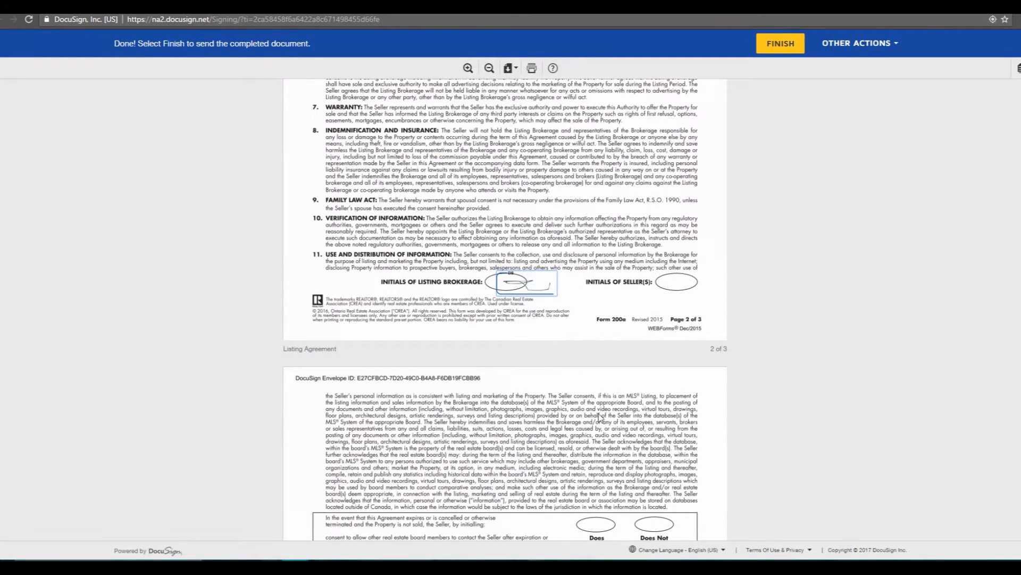
{"action": "scroll", "coordinate": [658, 459], "scroll_direction": "down", "scroll_amount": 4}
{"action": "scroll", "coordinate": [658, 459], "scroll_direction": "down", "scroll_amount": 5}
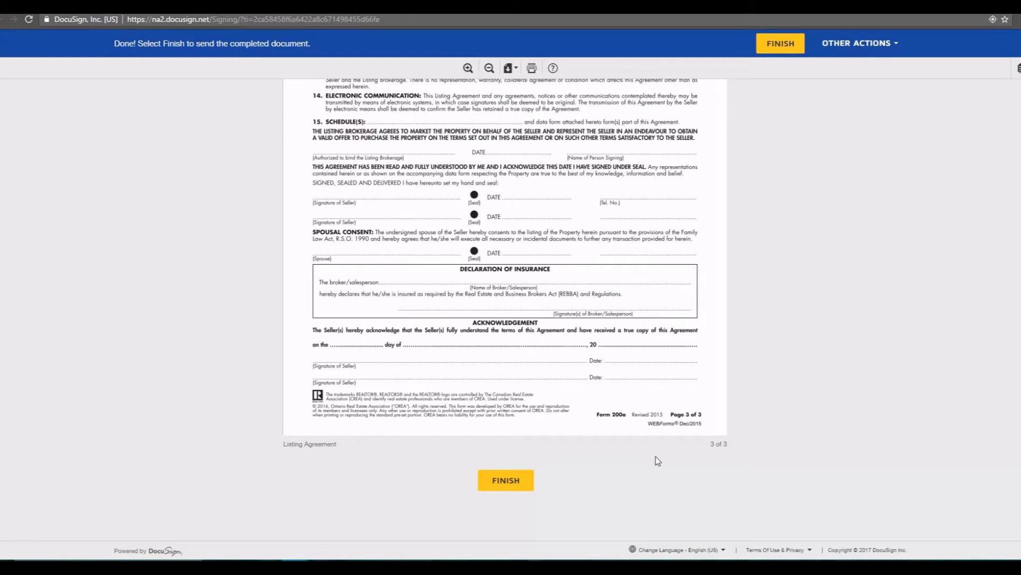
{"action": "left_click", "coordinate": [761, 41]}
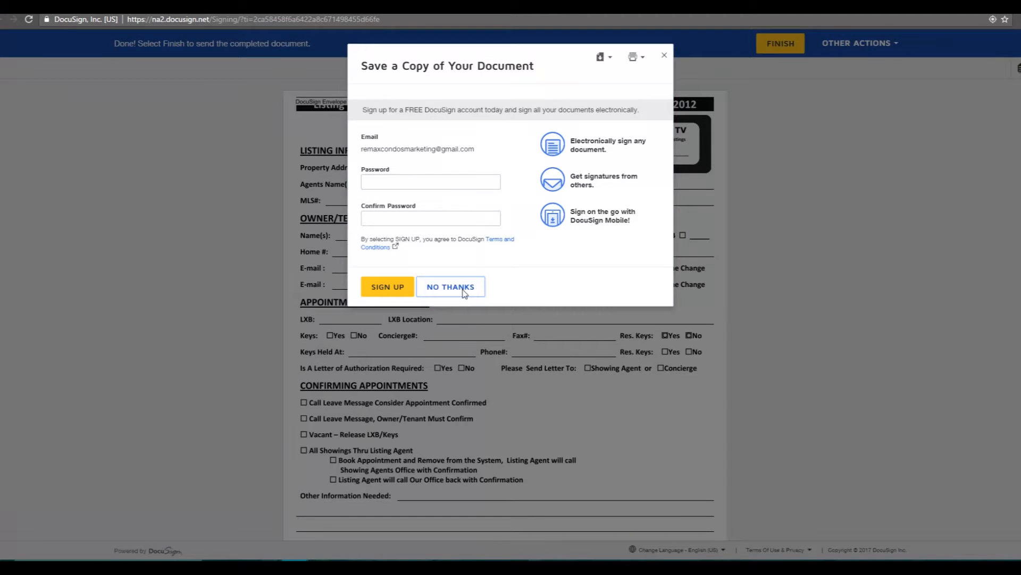
{"action": "left_click", "coordinate": [464, 292]}
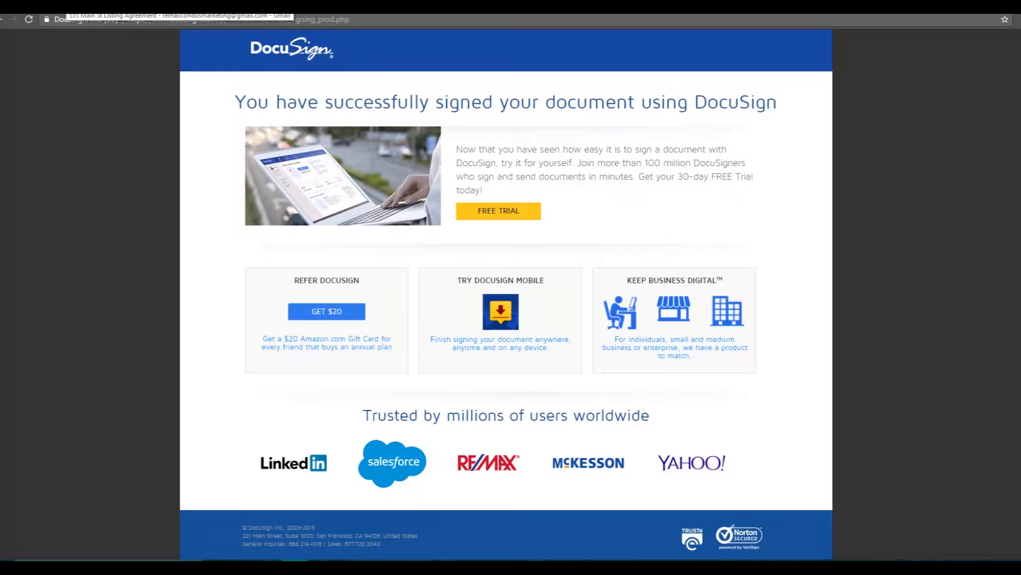
Step: In Gmail, open the 4:24 PM 555 Main St Listing Agreement e-mail's documents for signing
{"action": "left_click", "coordinate": [63, 6]}
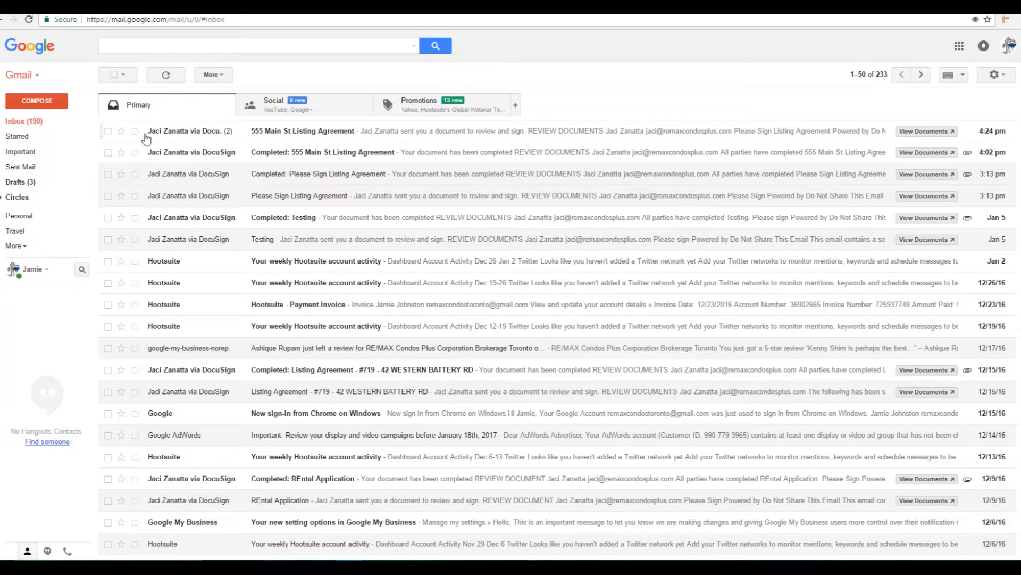
{"action": "left_click", "coordinate": [196, 133]}
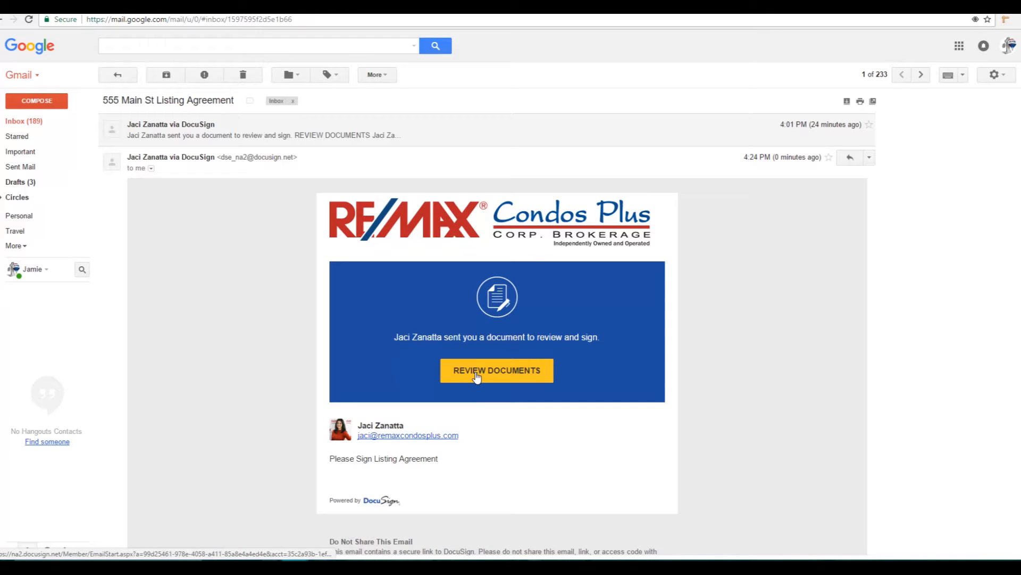
{"action": "left_click", "coordinate": [477, 375]}
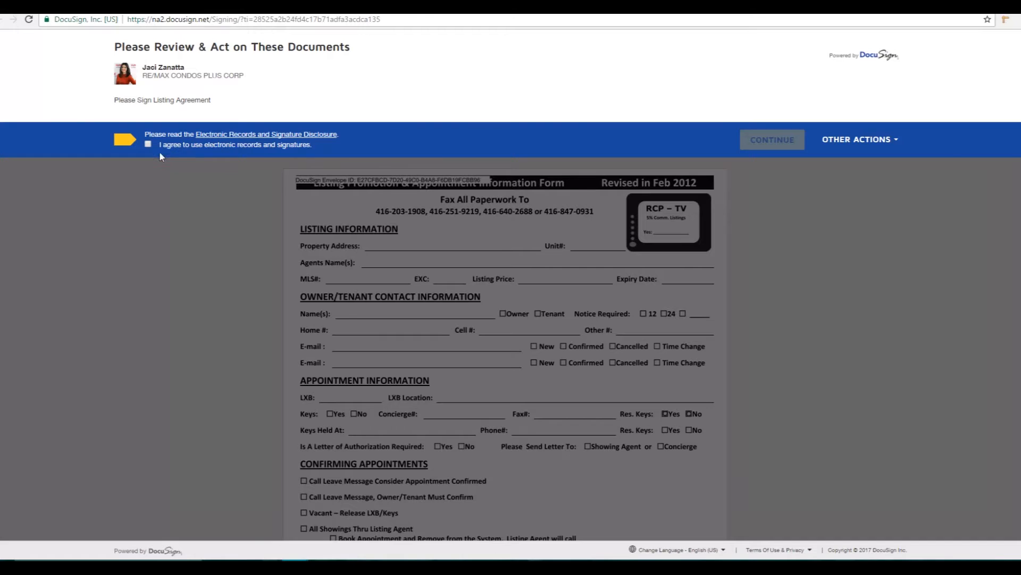
Step: Accept electronic records, start signing, and adopt styled initials for the first Initial field
{"action": "left_click", "coordinate": [148, 144]}
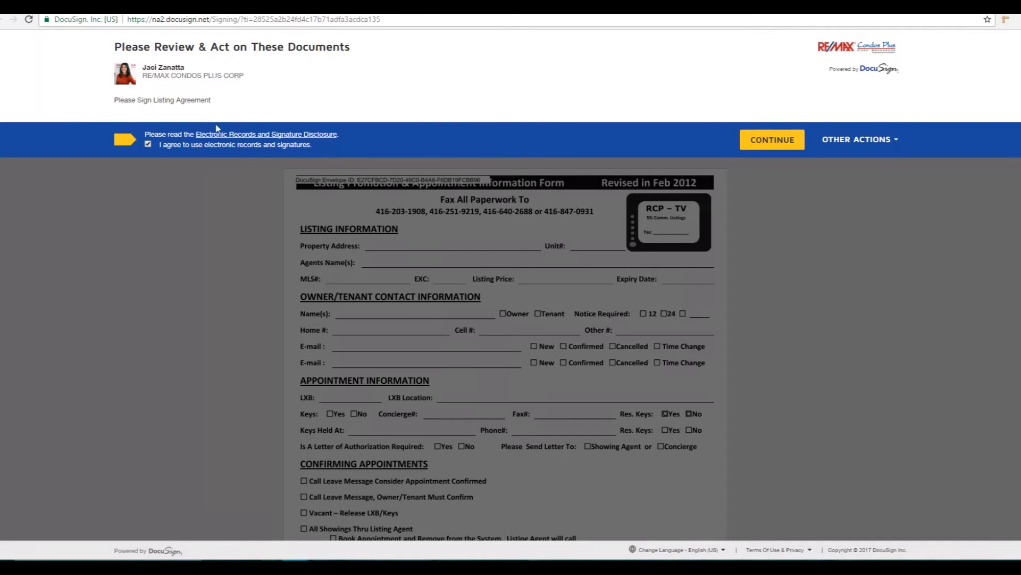
{"action": "left_click", "coordinate": [772, 139]}
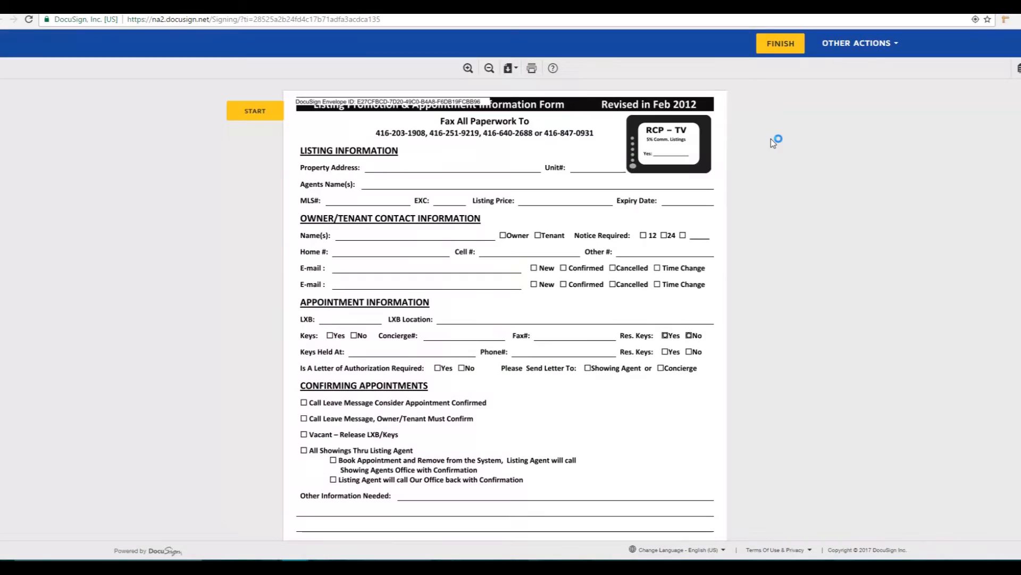
{"action": "left_click", "coordinate": [246, 116]}
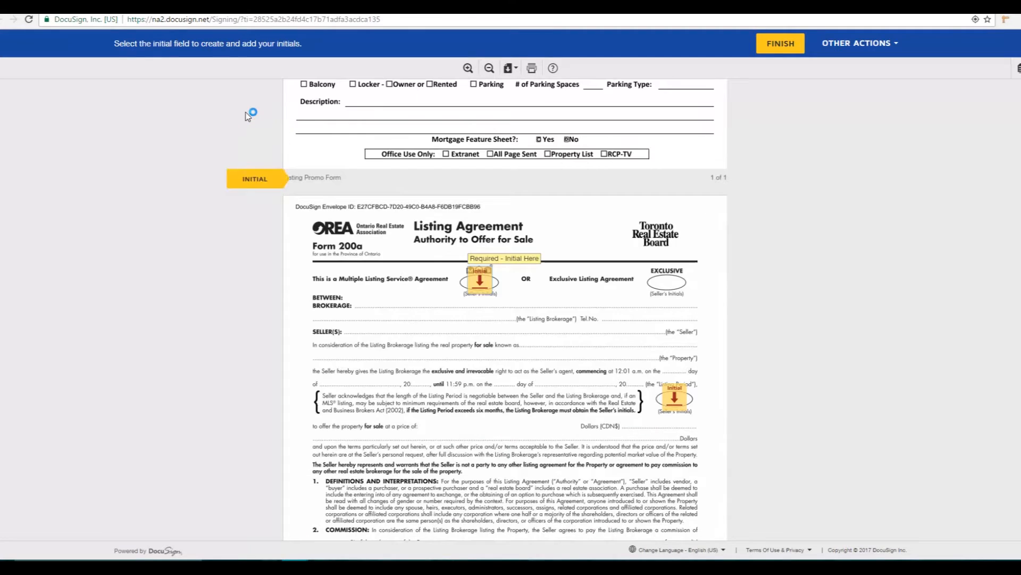
{"action": "left_click", "coordinate": [484, 282]}
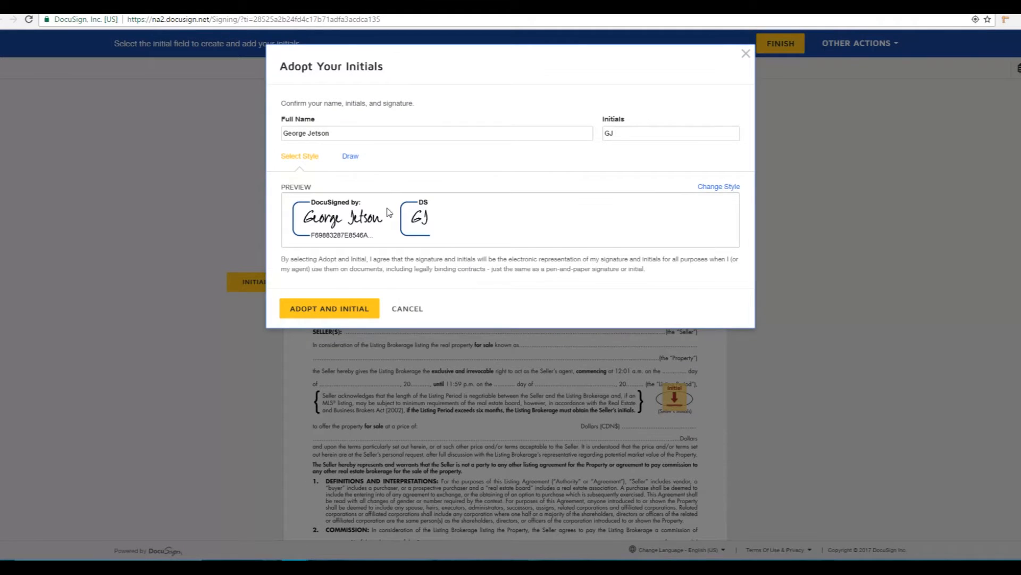
{"action": "left_click", "coordinate": [350, 157]}
{"action": "left_click", "coordinate": [302, 157]}
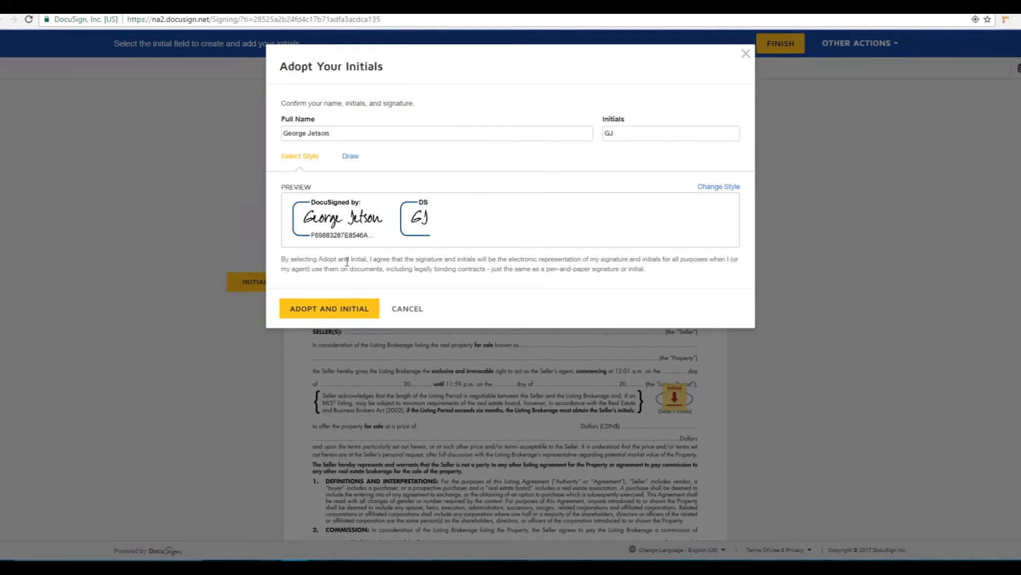
{"action": "left_click", "coordinate": [351, 308]}
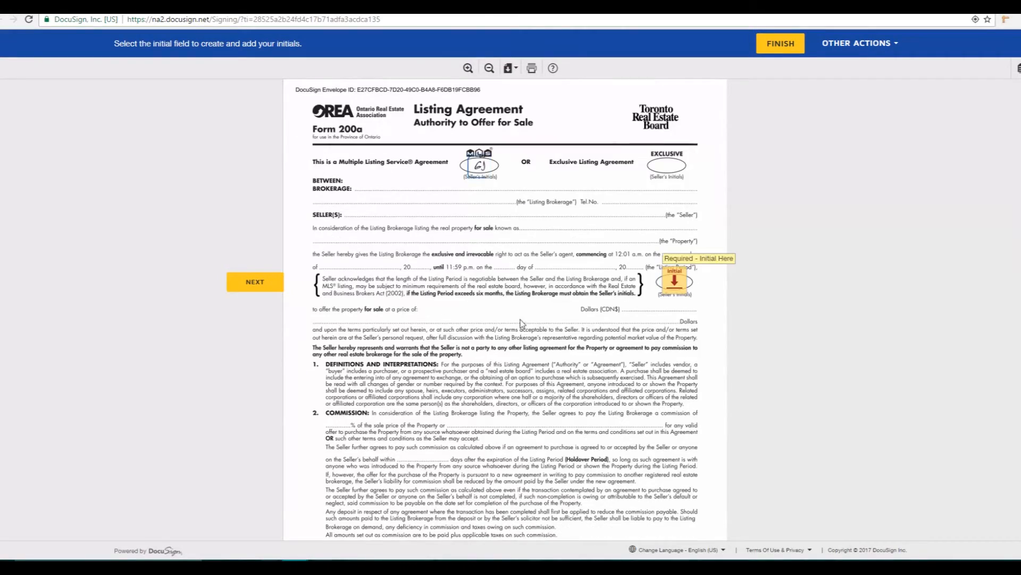
Step: Initial the remaining fields, sign, enter the seller's phone number, and finish signing
{"action": "left_click", "coordinate": [674, 282]}
{"action": "left_click", "coordinate": [674, 282]}
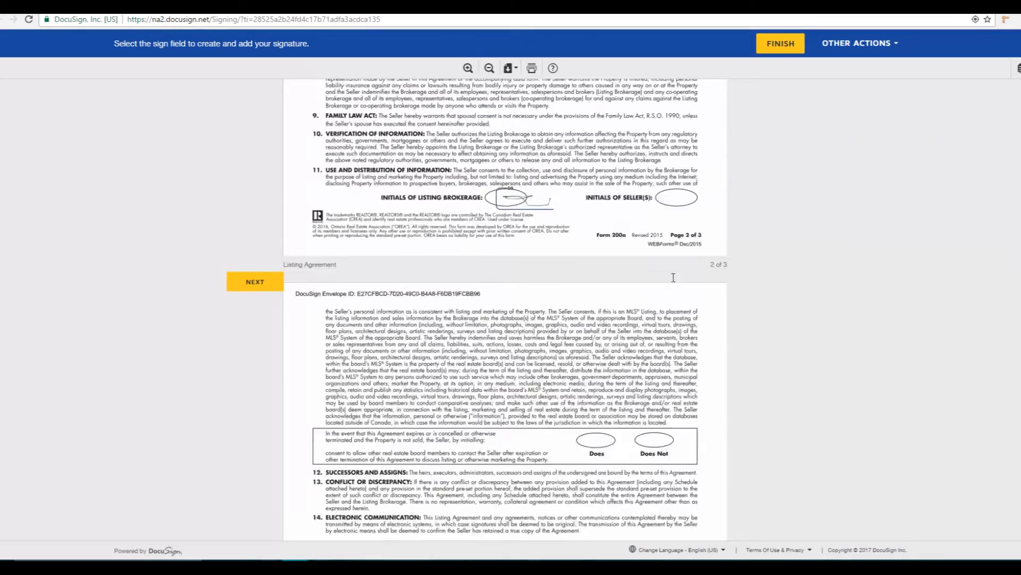
{"action": "left_click", "coordinate": [391, 287]}
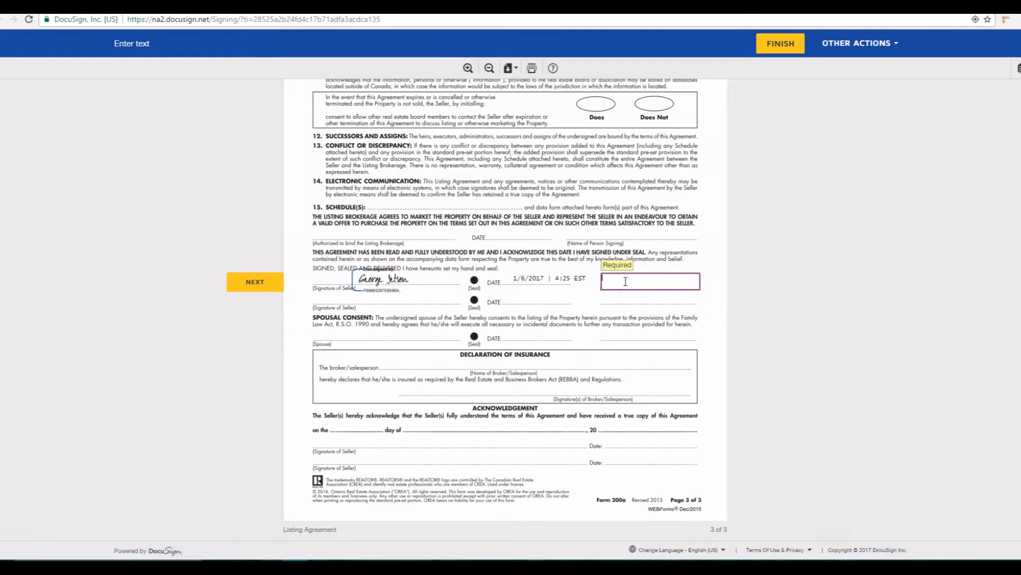
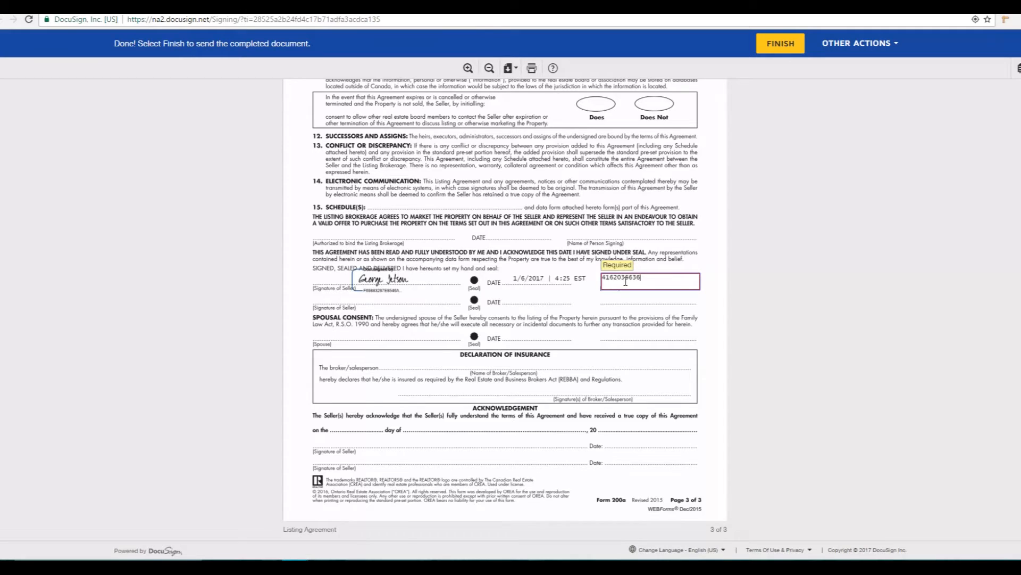
{"action": "left_click", "coordinate": [781, 44]}
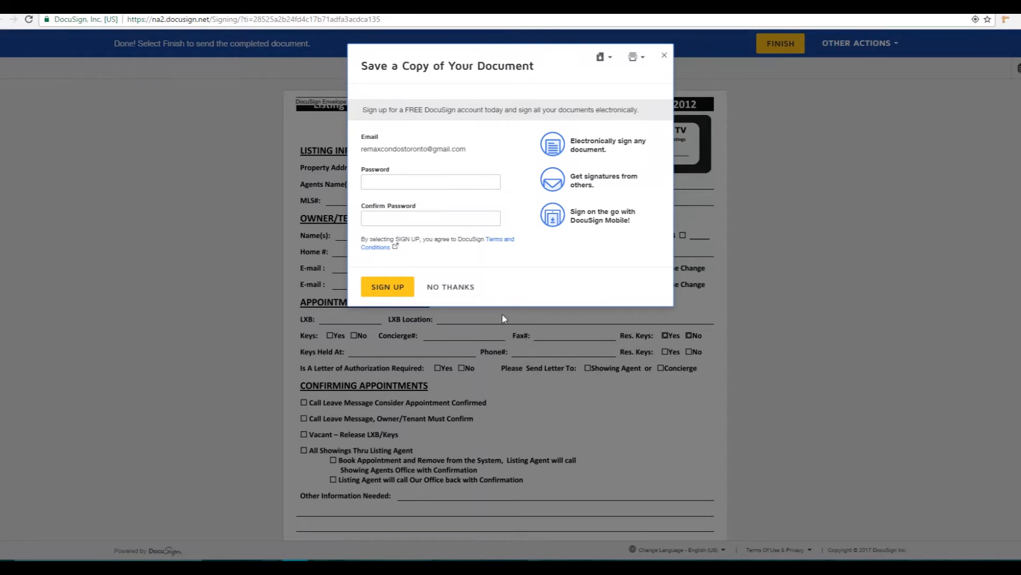
{"action": "left_click", "coordinate": [466, 288]}
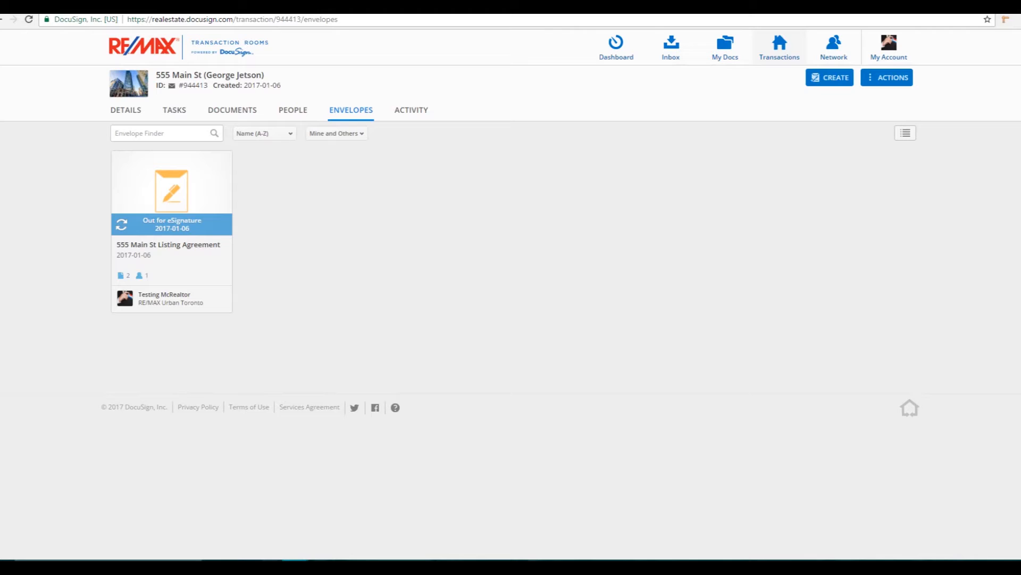
Step: Refresh to see the envelope marked Completed and view the signed Transaction Docs
{"action": "left_click", "coordinate": [32, 22]}
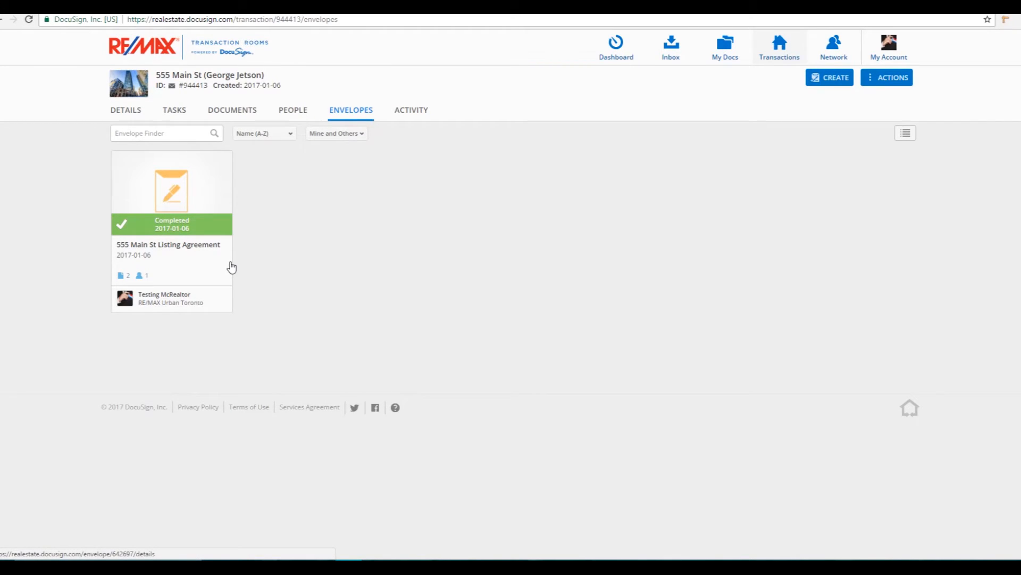
{"action": "left_click", "coordinate": [232, 112]}
{"action": "scroll", "coordinate": [621, 339], "scroll_direction": "down", "scroll_amount": 1}
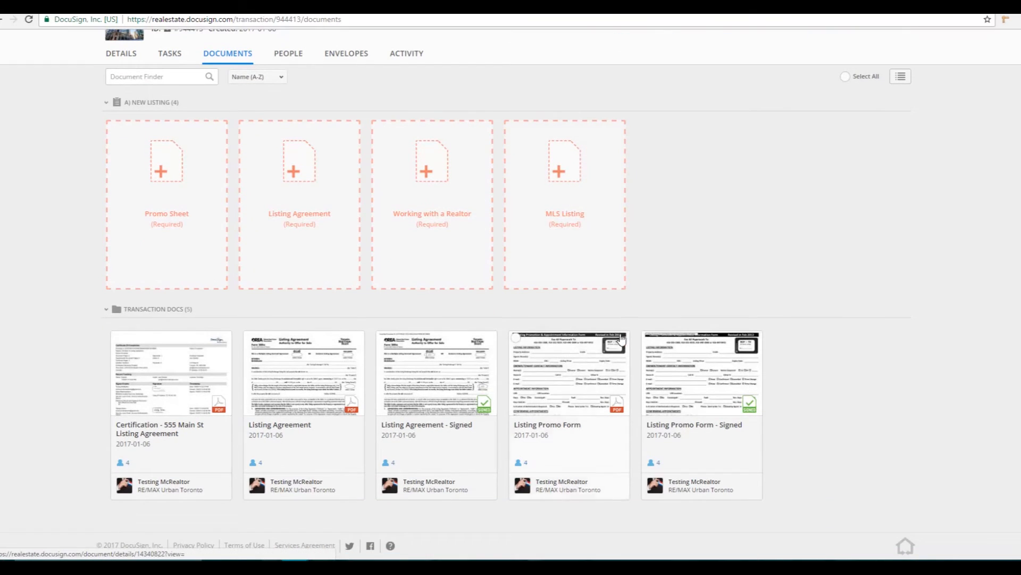
{"action": "left_click", "coordinate": [439, 391]}
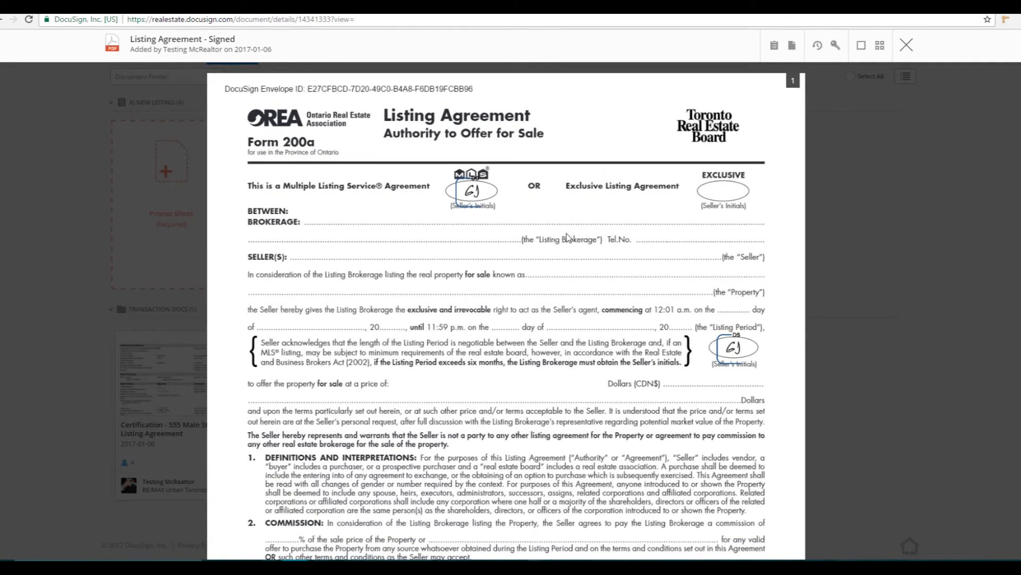
{"action": "scroll", "coordinate": [825, 346], "scroll_direction": "down", "scroll_amount": 3}
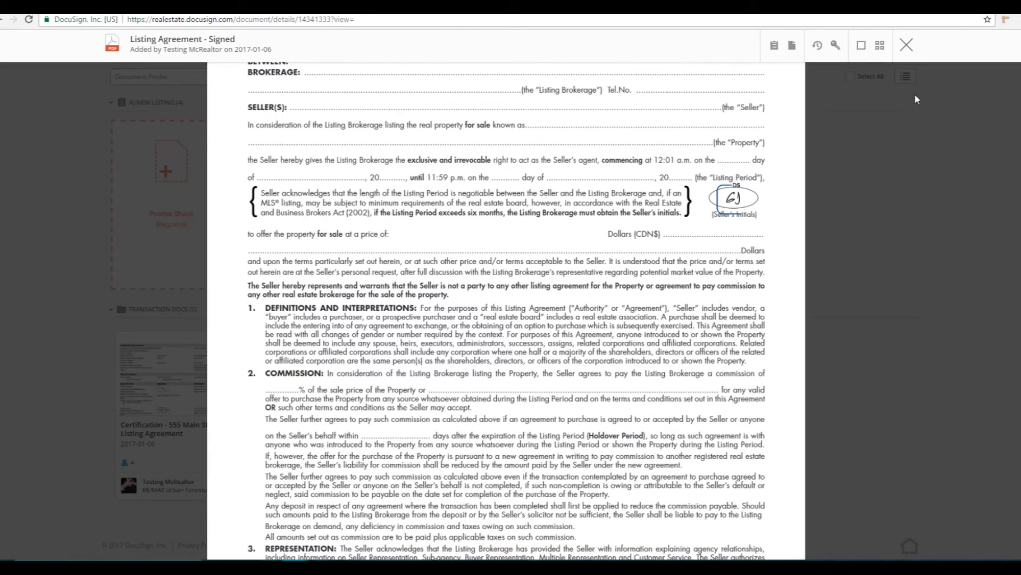
{"action": "left_click", "coordinate": [906, 44]}
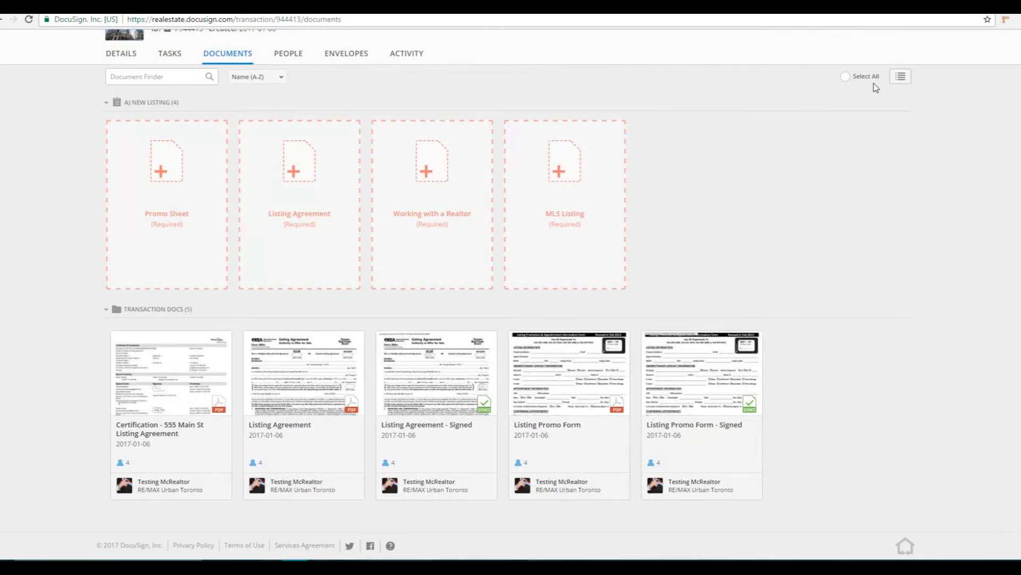
{"action": "left_click", "coordinate": [196, 382]}
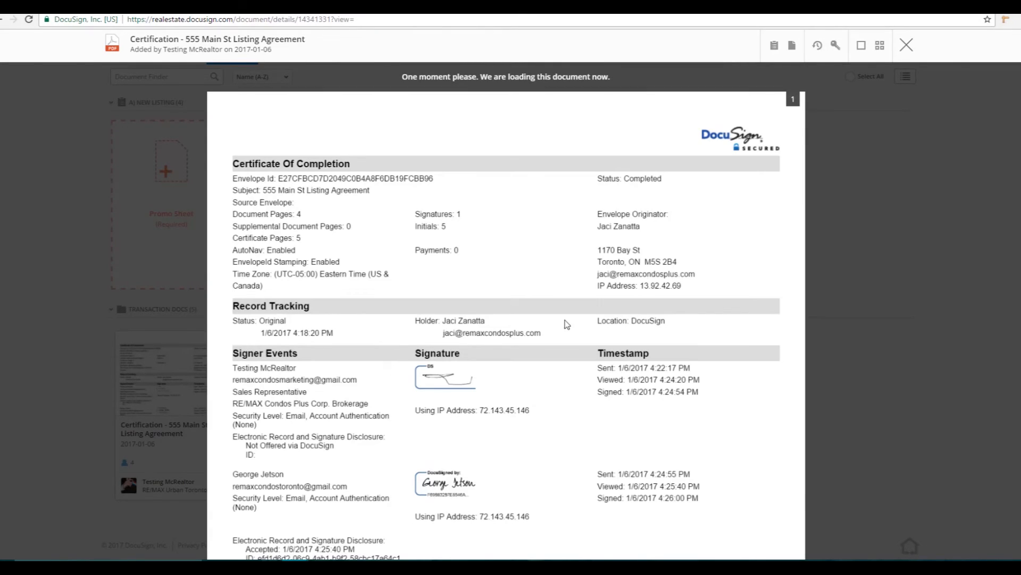
{"action": "scroll", "coordinate": [593, 295], "scroll_direction": "down", "scroll_amount": 3}
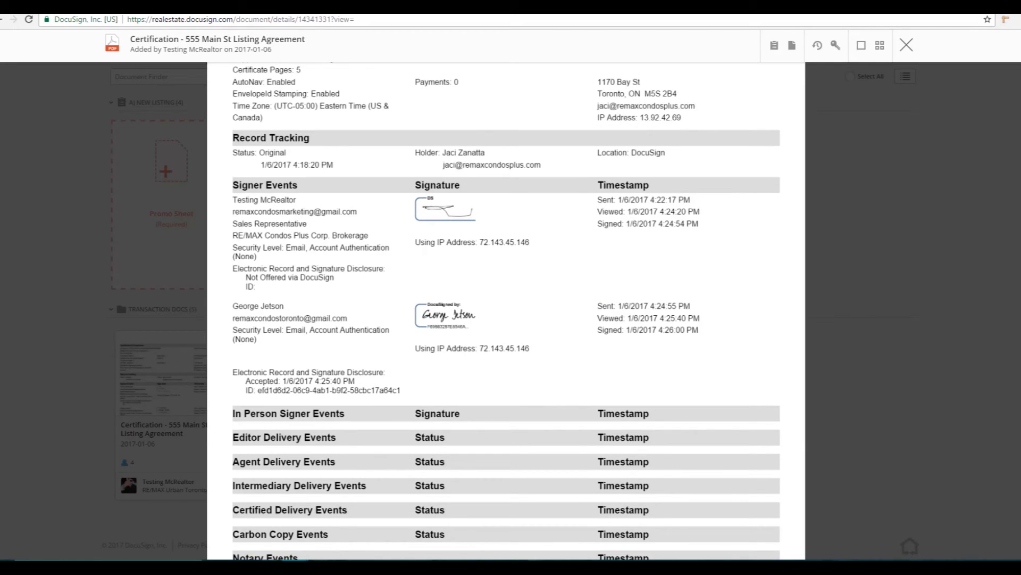
{"action": "mouse_move", "coordinate": [529, 182]}
{"action": "left_mouse_down"}
{"action": "mouse_move", "coordinate": [434, 167]}
{"action": "mouse_move", "coordinate": [552, 253]}
{"action": "mouse_move", "coordinate": [495, 171]}
{"action": "left_mouse_up"}
{"action": "mouse_move", "coordinate": [728, 166]}
{"action": "left_mouse_down"}
{"action": "mouse_move", "coordinate": [585, 209]}
{"action": "mouse_move", "coordinate": [718, 186]}
{"action": "mouse_move", "coordinate": [699, 174]}
{"action": "left_mouse_up"}
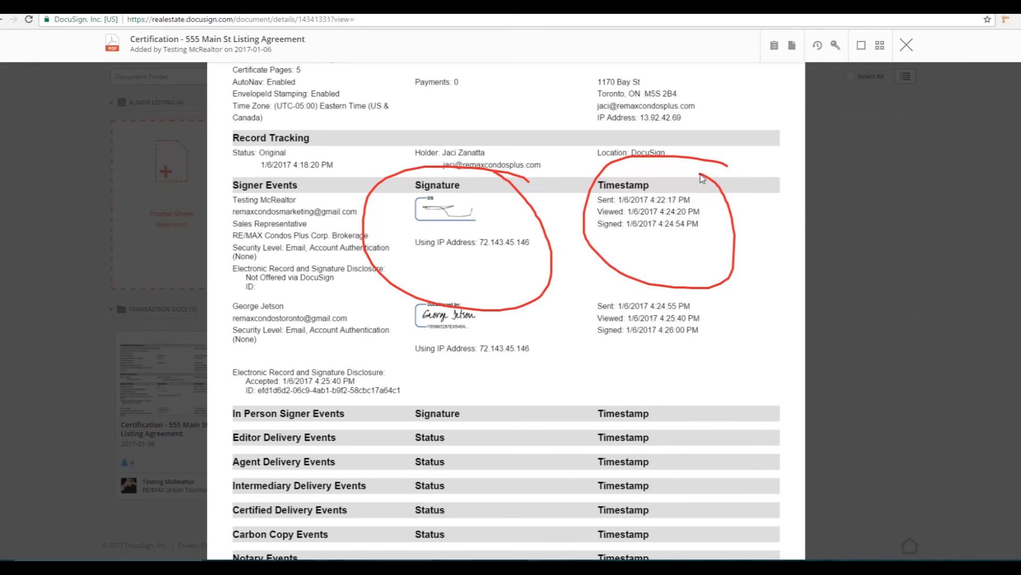
{"action": "left_click_drag", "start_coordinate": [421, 250], "coordinate": [526, 256]}
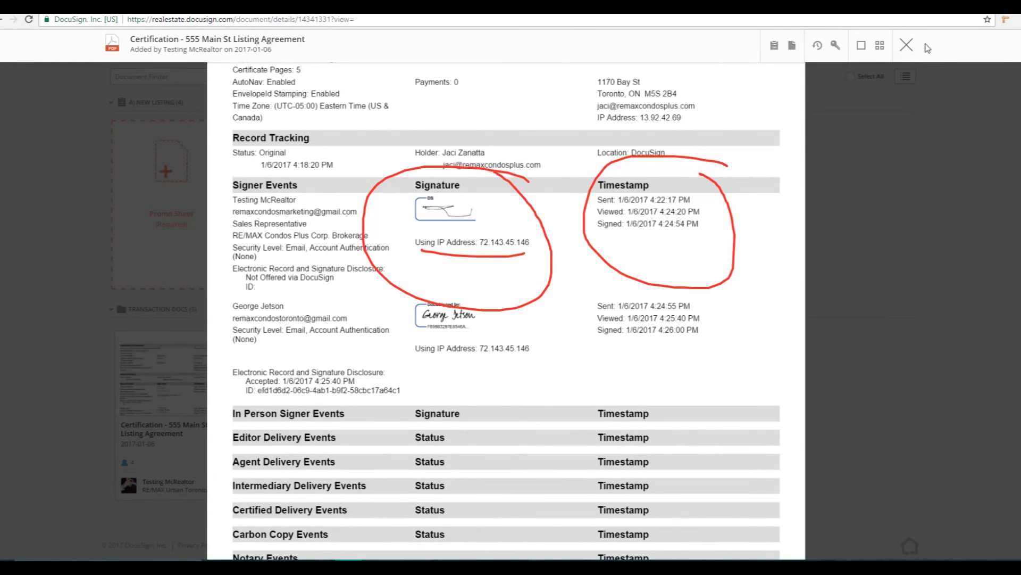
{"action": "left_click", "coordinate": [907, 45]}
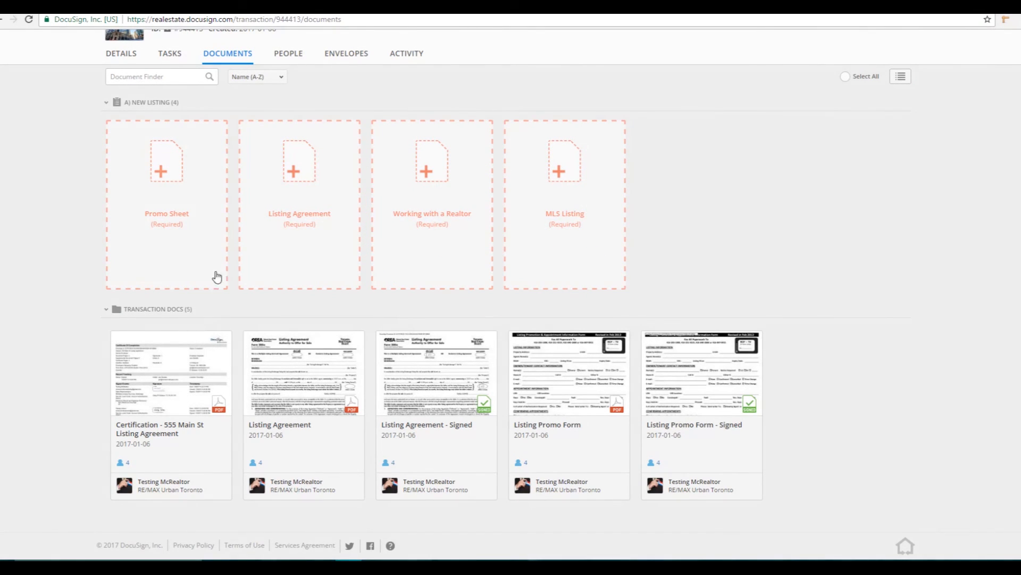
Step: File the signed Listing Agreement, Listing Promo Form and Certification into the four New Listing slots
{"action": "scroll", "coordinate": [217, 273], "scroll_direction": "up", "scroll_amount": 2}
{"action": "left_click_drag", "start_coordinate": [445, 441], "coordinate": [315, 233]}
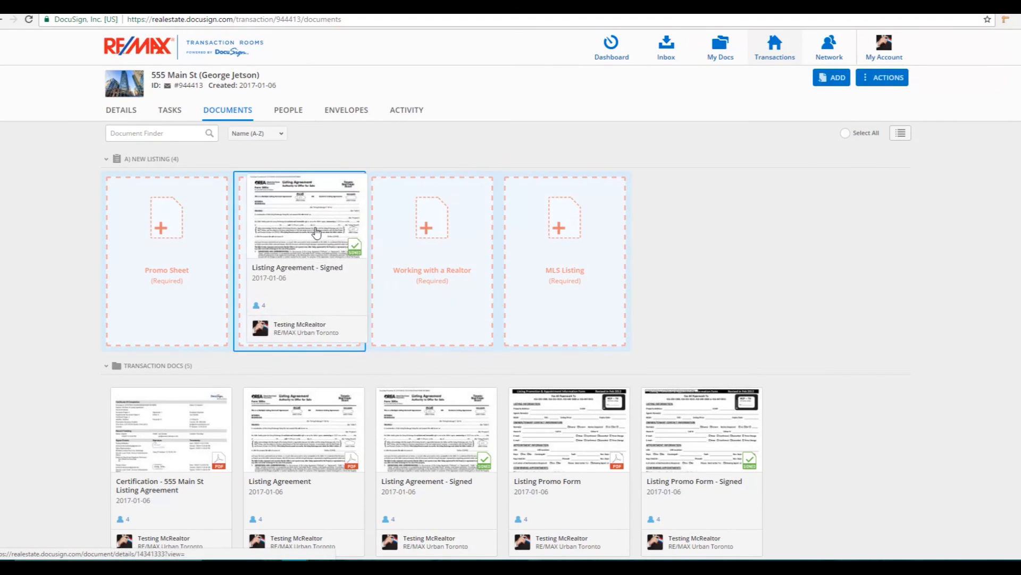
{"action": "left_click_drag", "start_coordinate": [569, 425], "coordinate": [159, 222]}
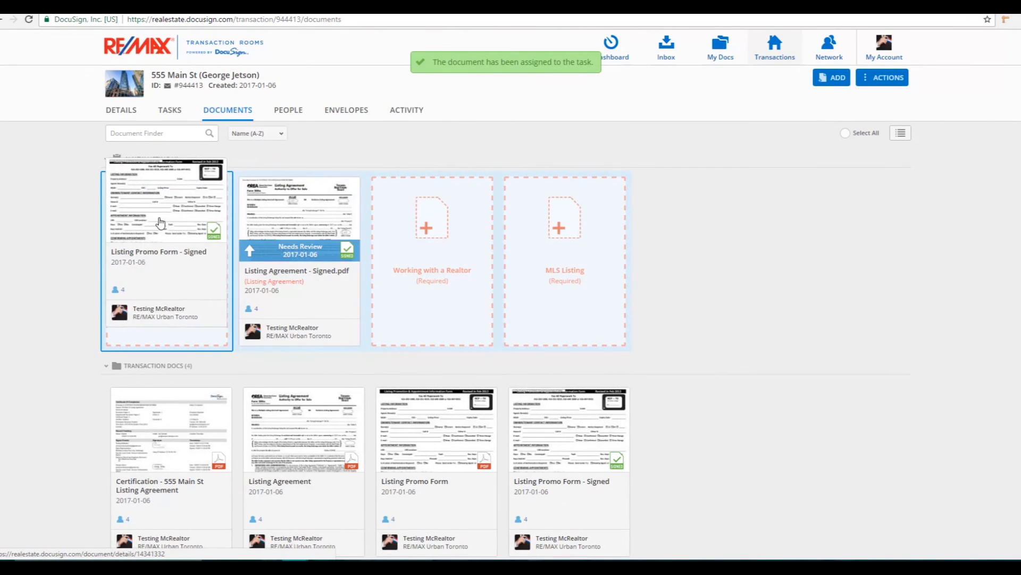
{"action": "left_click_drag", "start_coordinate": [287, 447], "coordinate": [423, 237]}
{"action": "left_click_drag", "start_coordinate": [192, 432], "coordinate": [611, 231]}
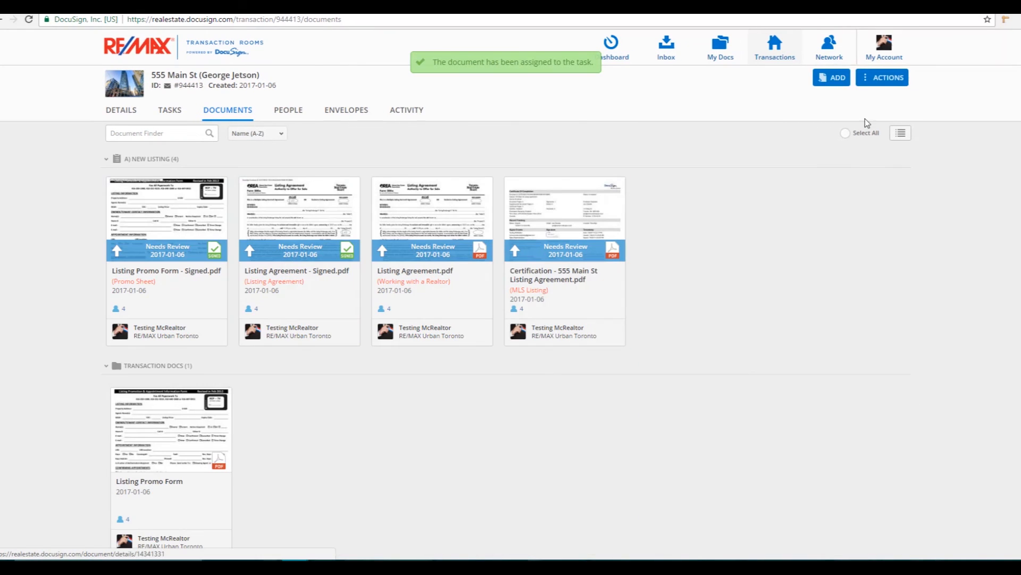
Step: Submit the task list for review
{"action": "left_click", "coordinate": [894, 78]}
{"action": "left_click", "coordinate": [895, 154]}
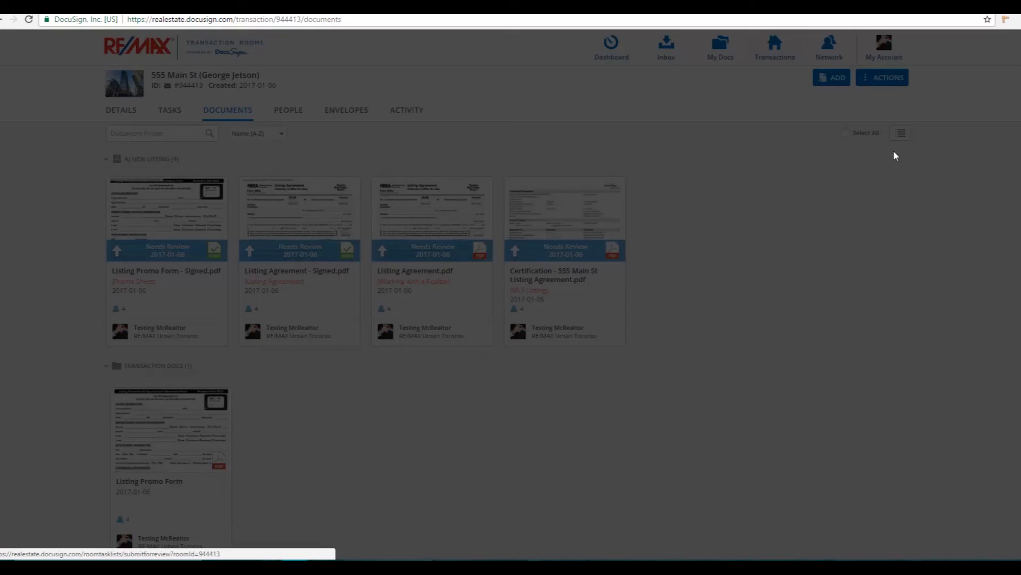
{"action": "left_click", "coordinate": [561, 213]}
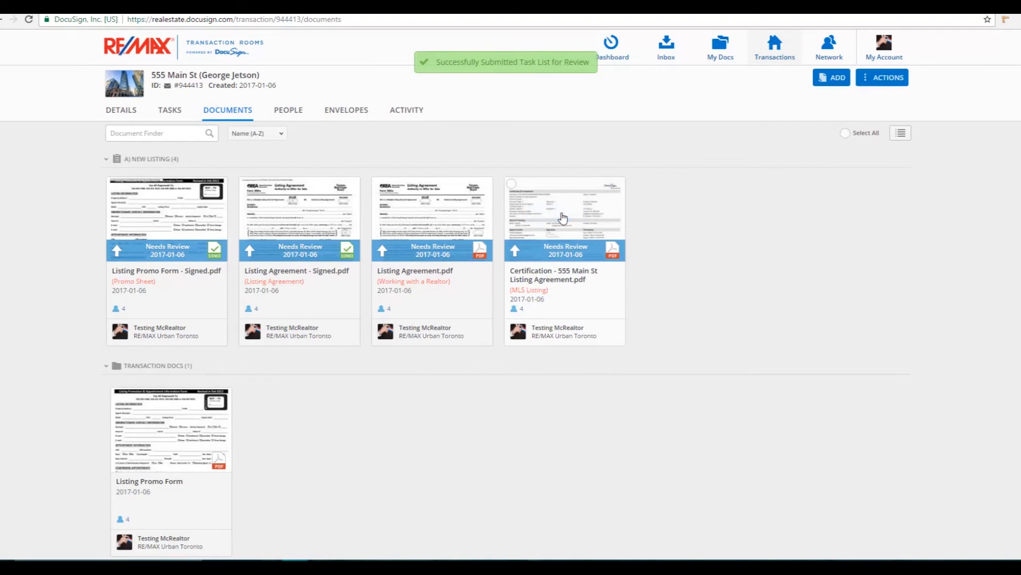